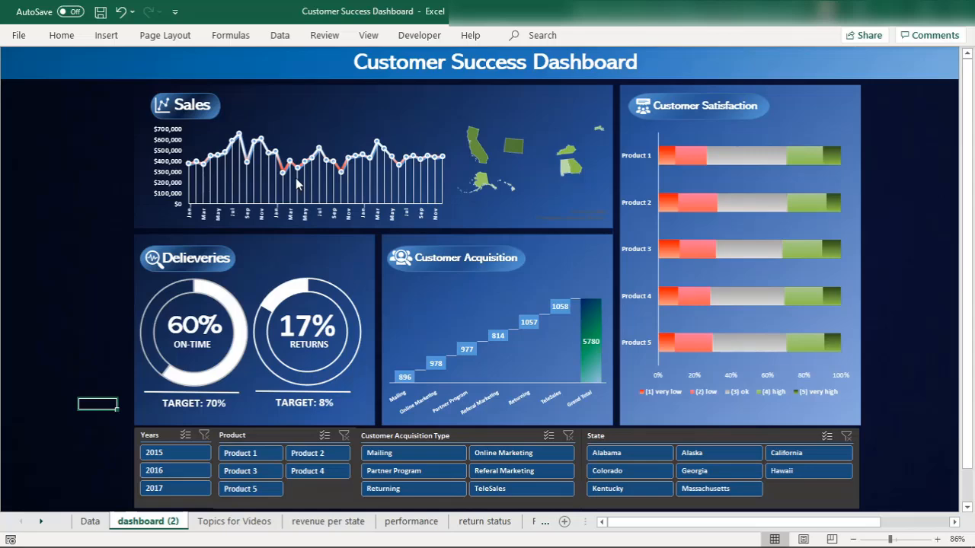
left_click(102, 167)
left_click(102, 122)
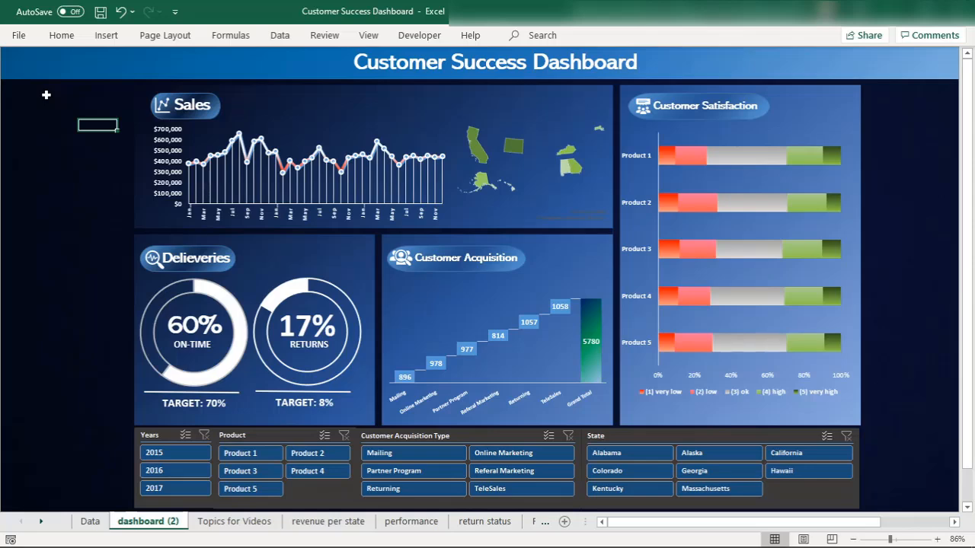
left_click(320, 119)
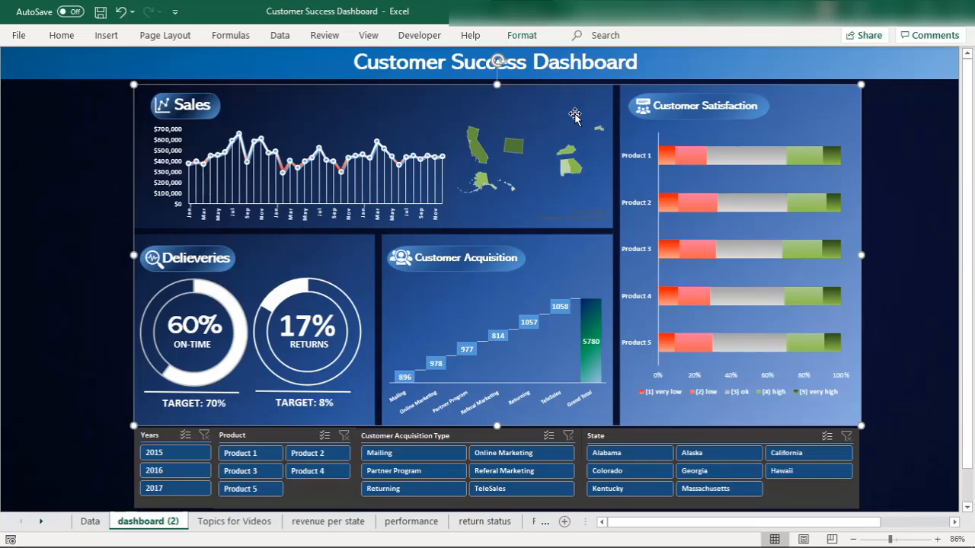
left_click(89, 150)
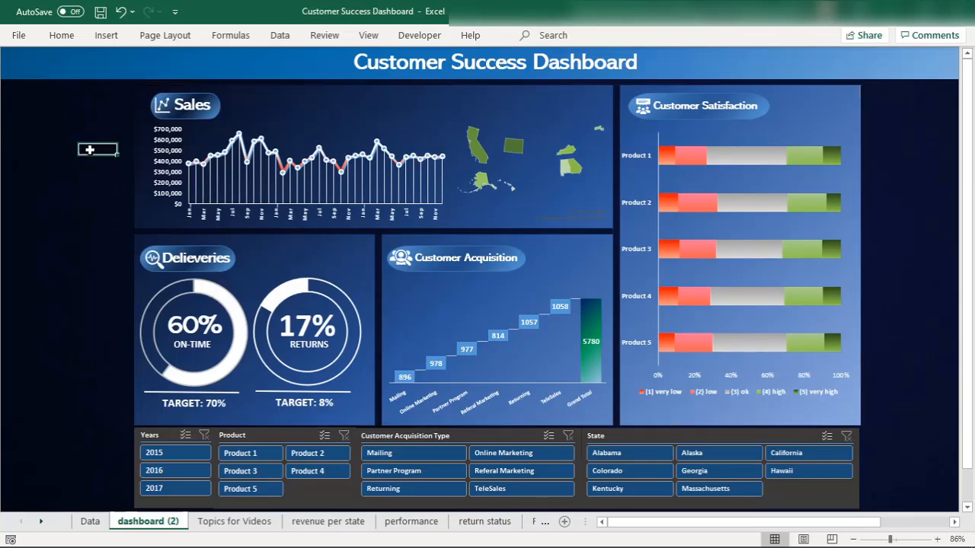
left_click(58, 92)
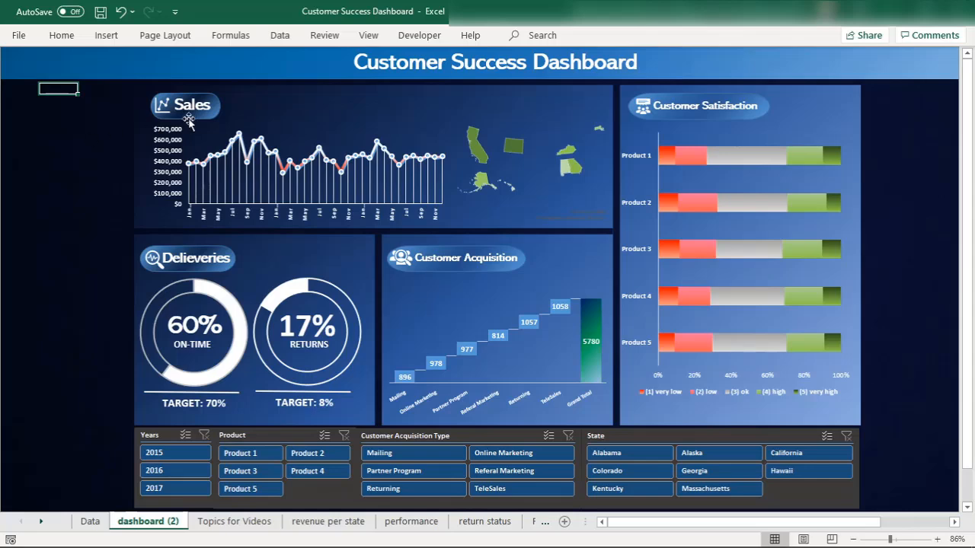
left_click(325, 102)
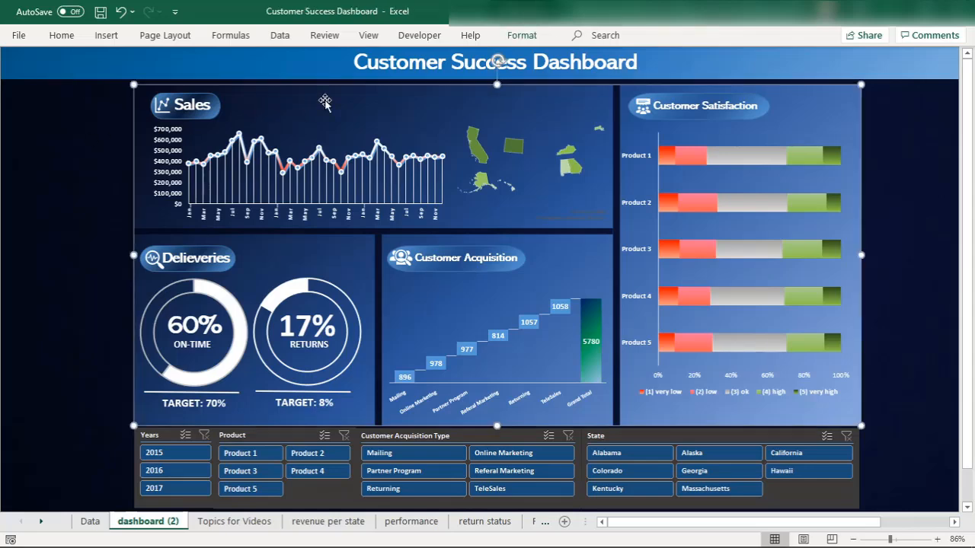
left_click(261, 435)
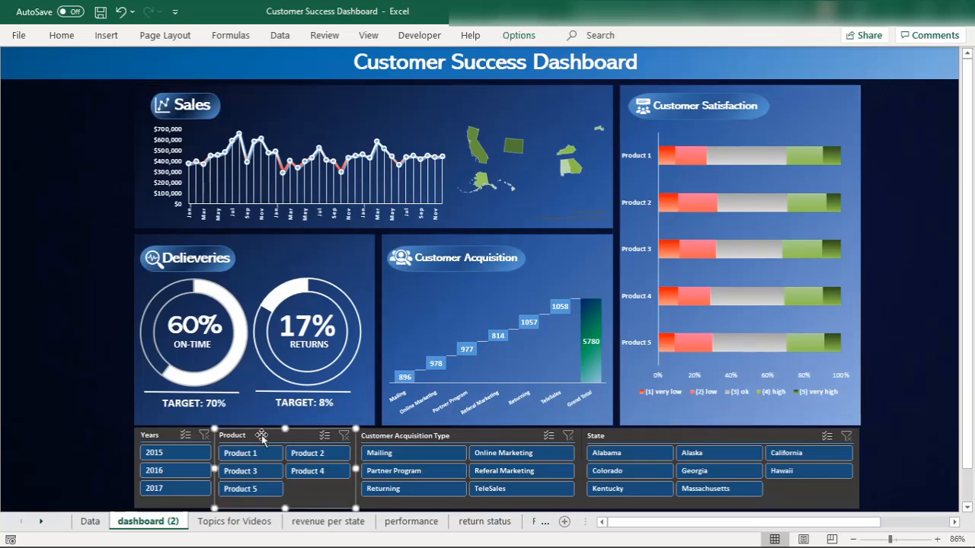
left_click(834, 503)
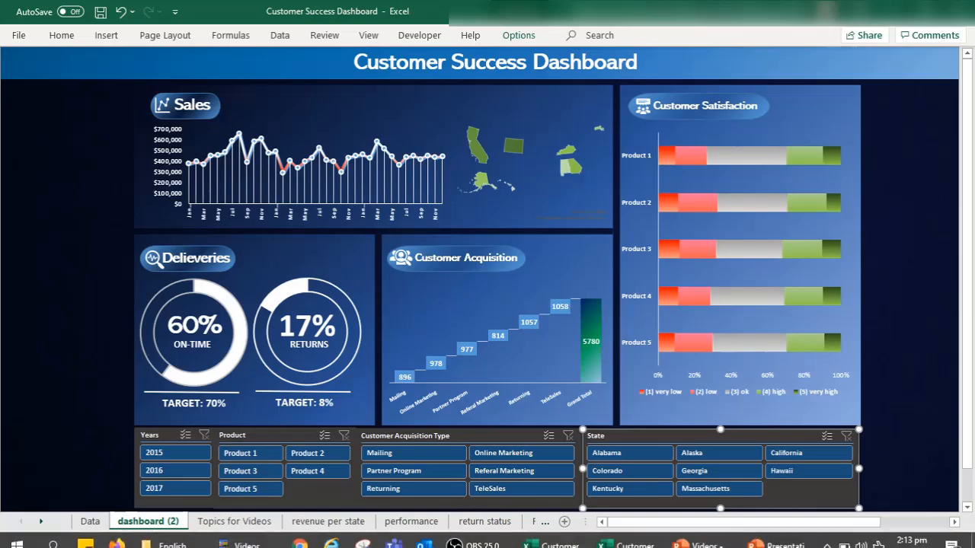
Switch to the new PowerPoint presentation and apply the Blank layout to its first slide
left_click(778, 534)
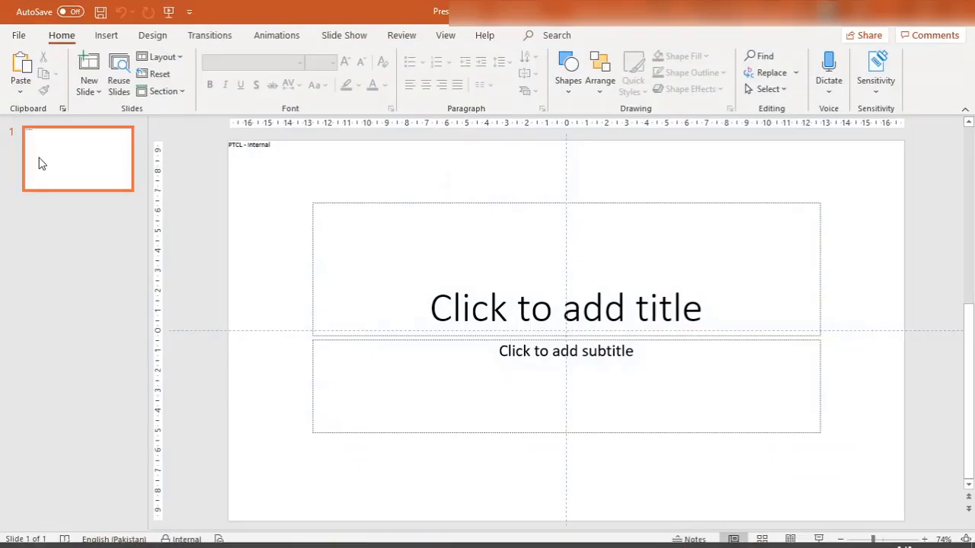
left_click(172, 59)
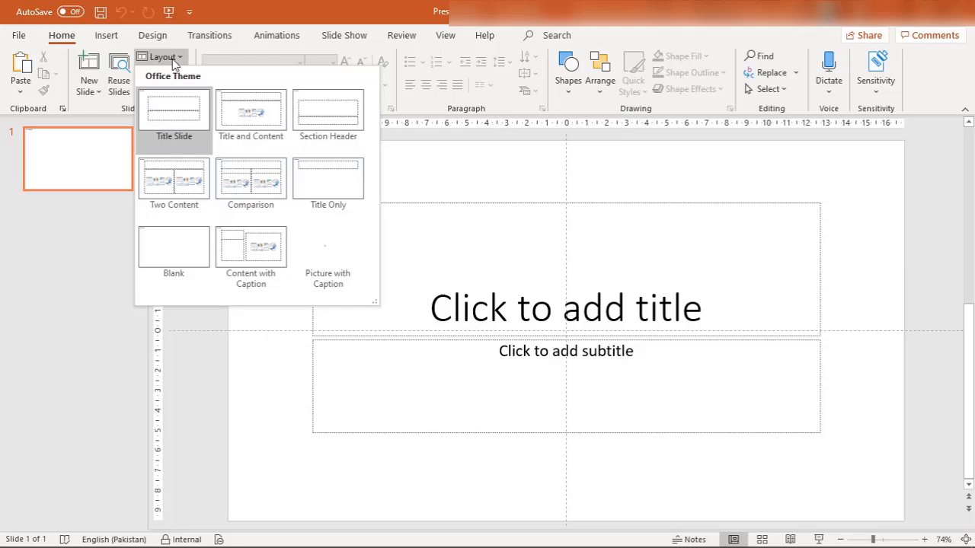
left_click(177, 252)
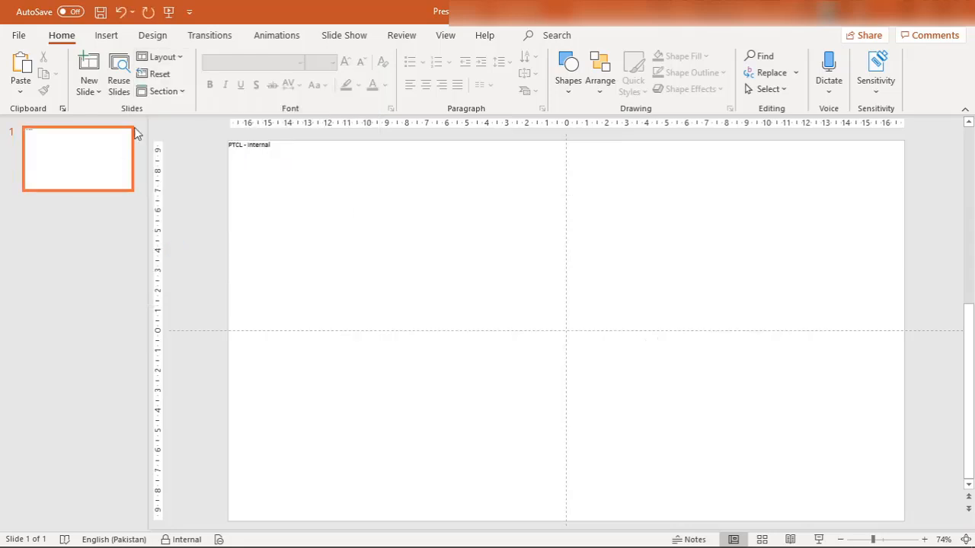
left_click(173, 57)
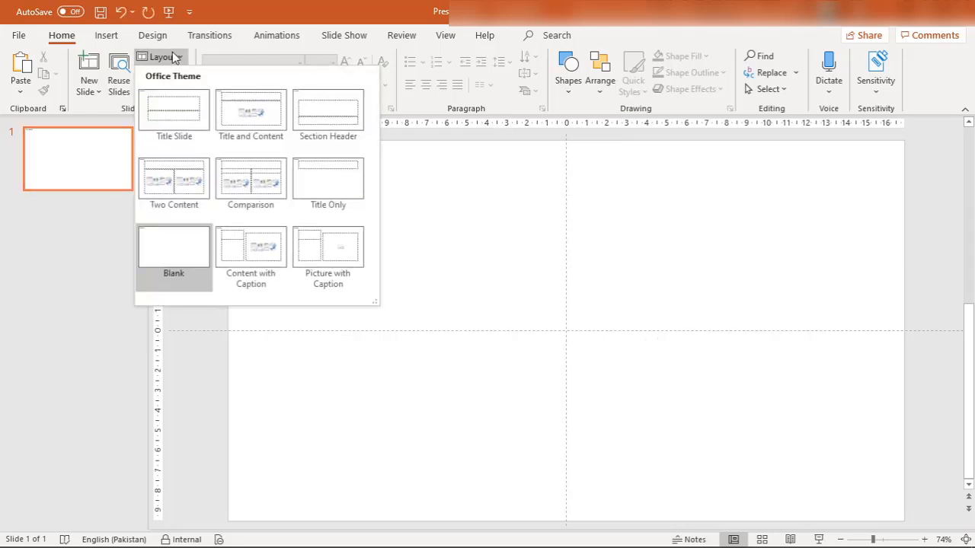
left_click(73, 174)
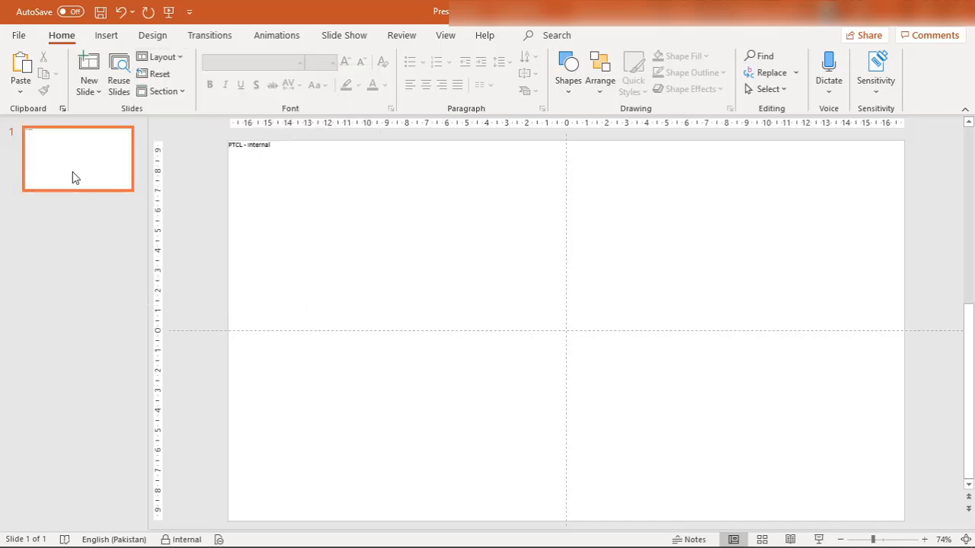
Insert the dark blue picture 1455621 from New folder onto the blank slide
left_click(107, 37)
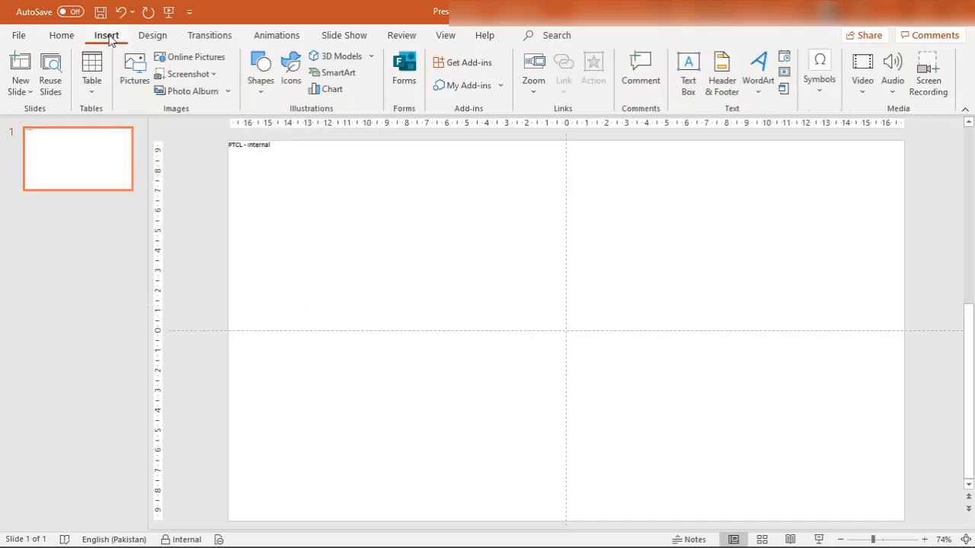
left_click(135, 73)
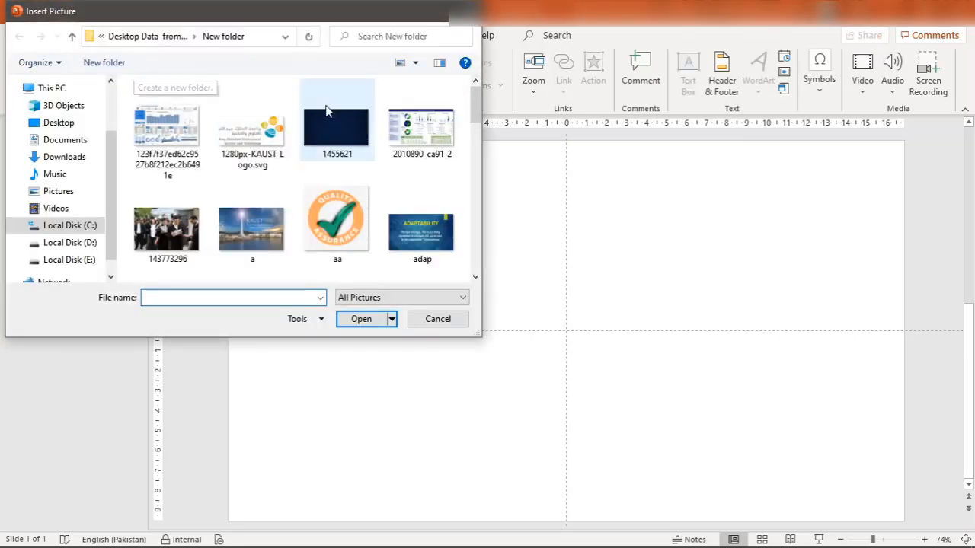
left_click(347, 125)
left_click(369, 319)
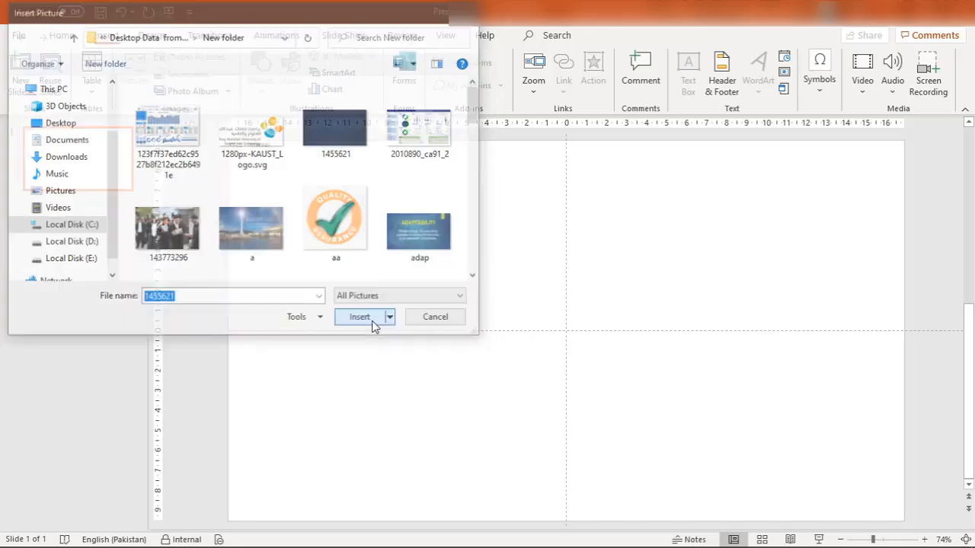
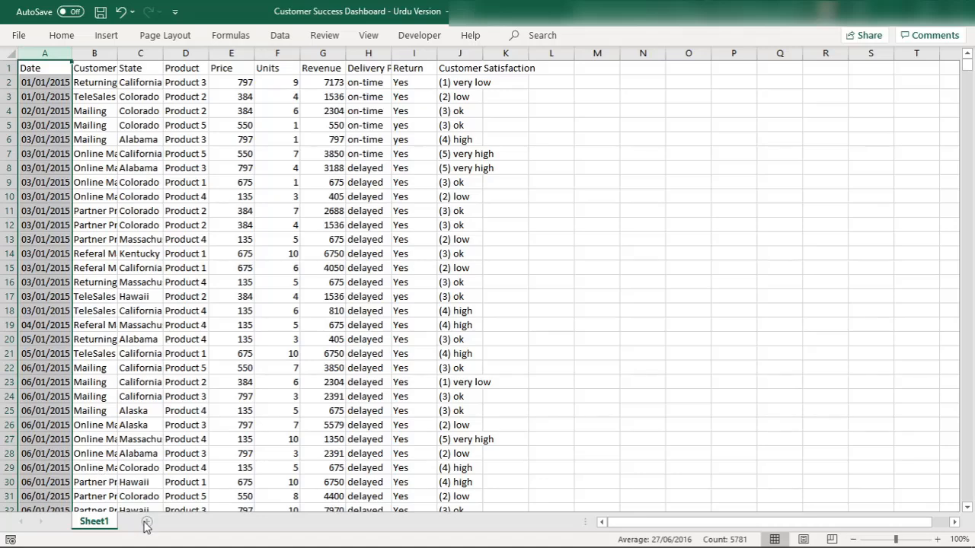
Add a new sheet to the dashboard workbook and hide its headings and gridlines
left_click(147, 521)
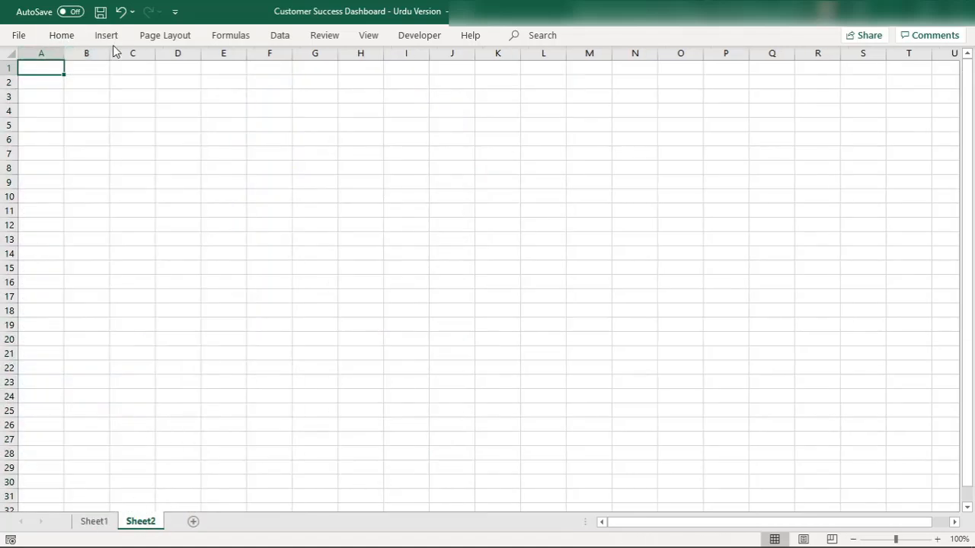
left_click(368, 38)
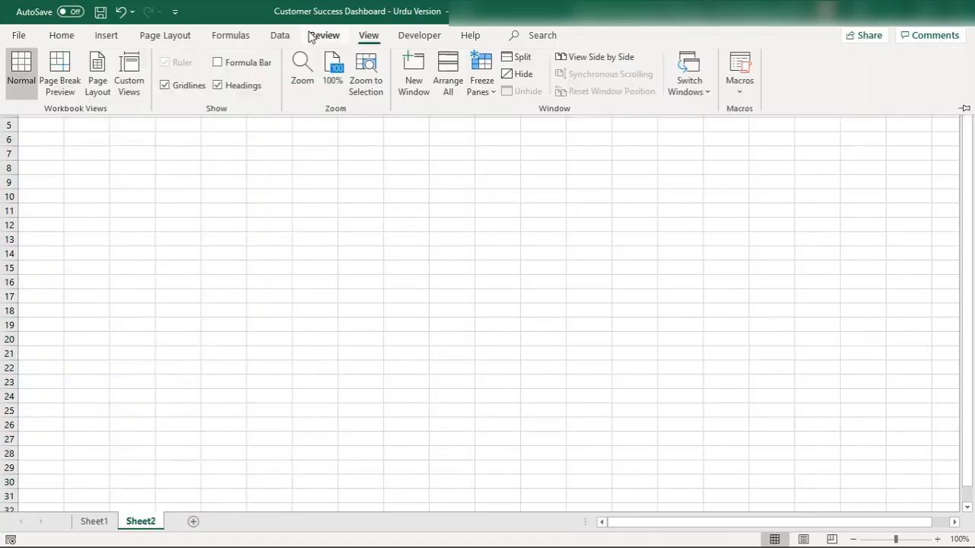
left_click(322, 36)
left_click(369, 35)
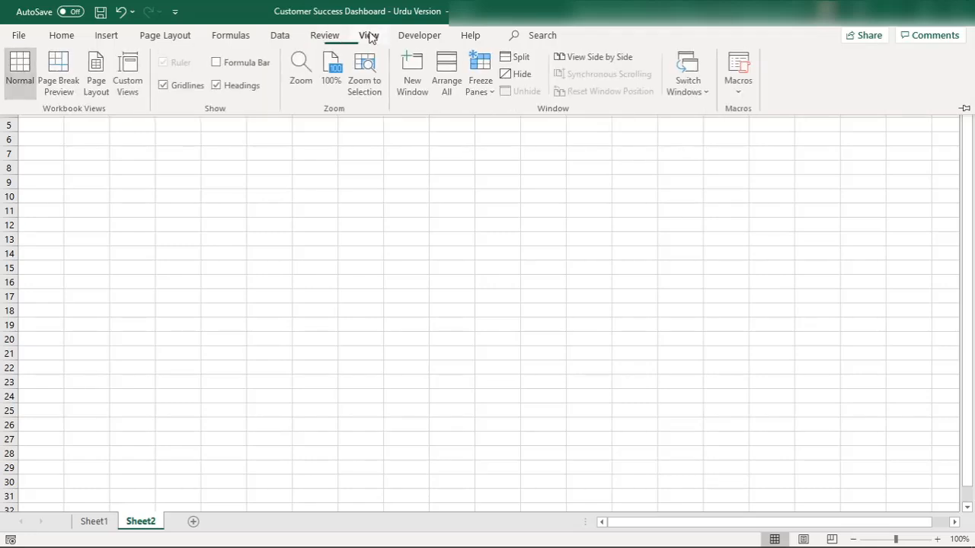
left_click(217, 85)
left_click(164, 87)
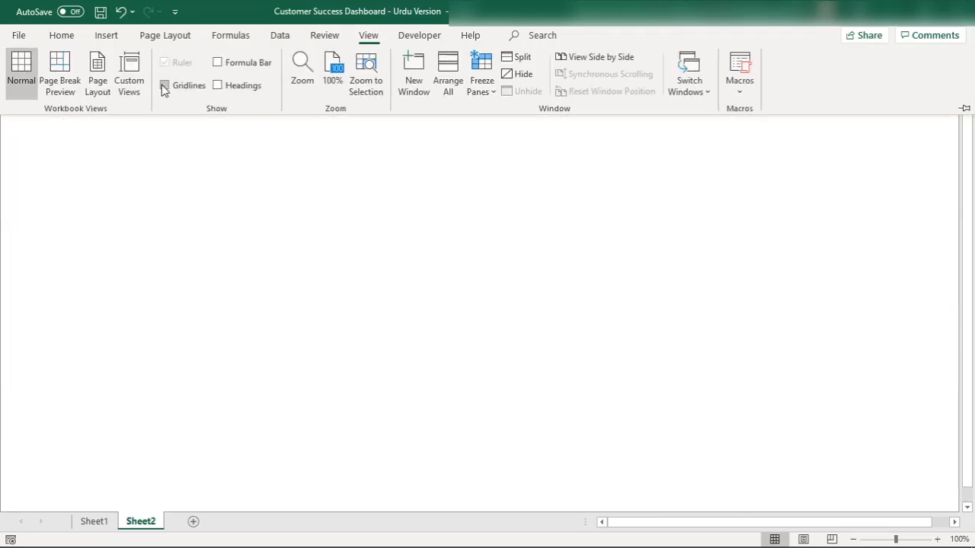
left_click(218, 64)
Set the dark blue picture from the Desktop folder as the background of Sheet2
left_click(300, 38)
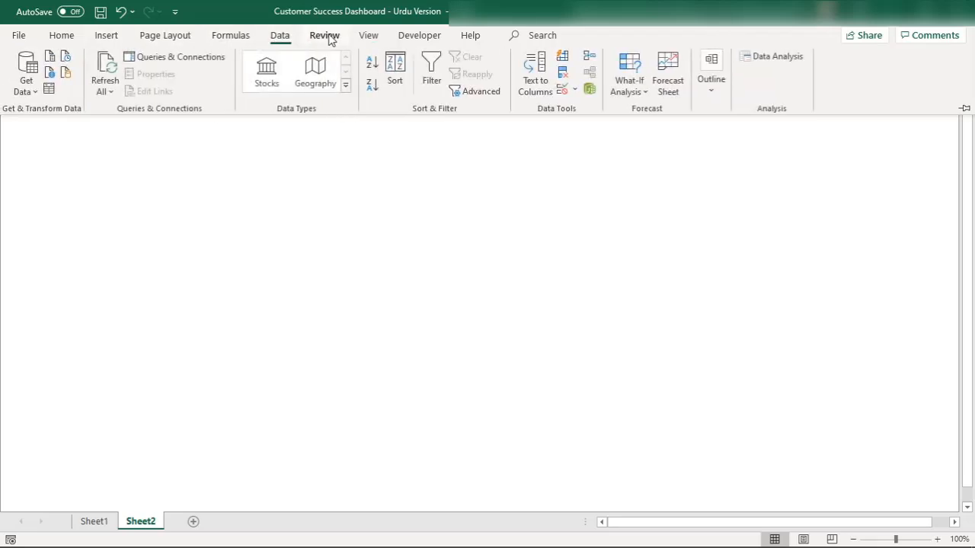
left_click(327, 38)
left_click(371, 36)
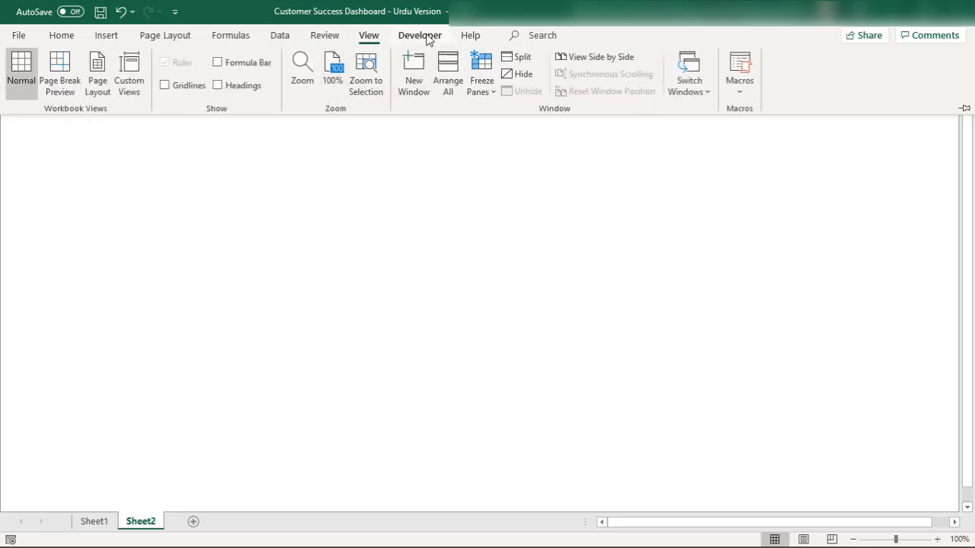
left_click(168, 36)
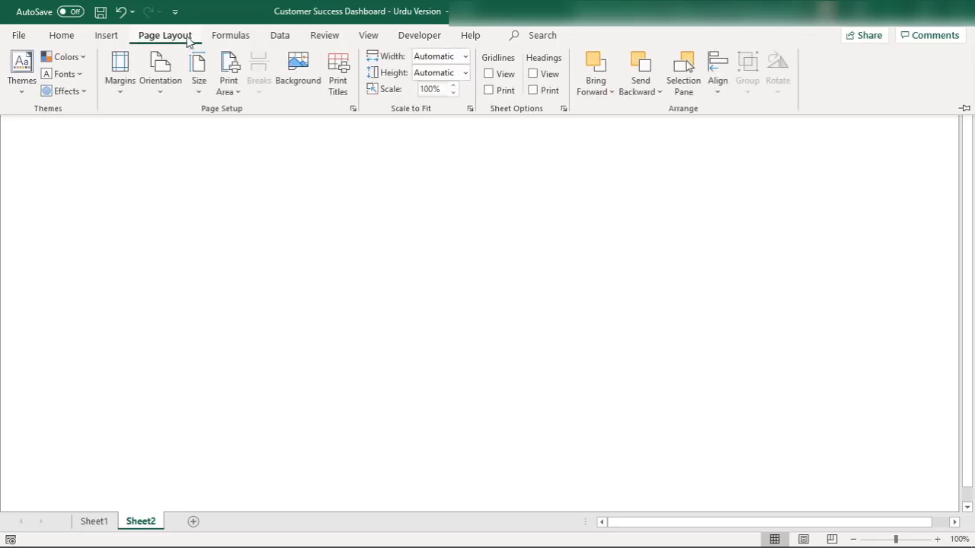
left_click(278, 88)
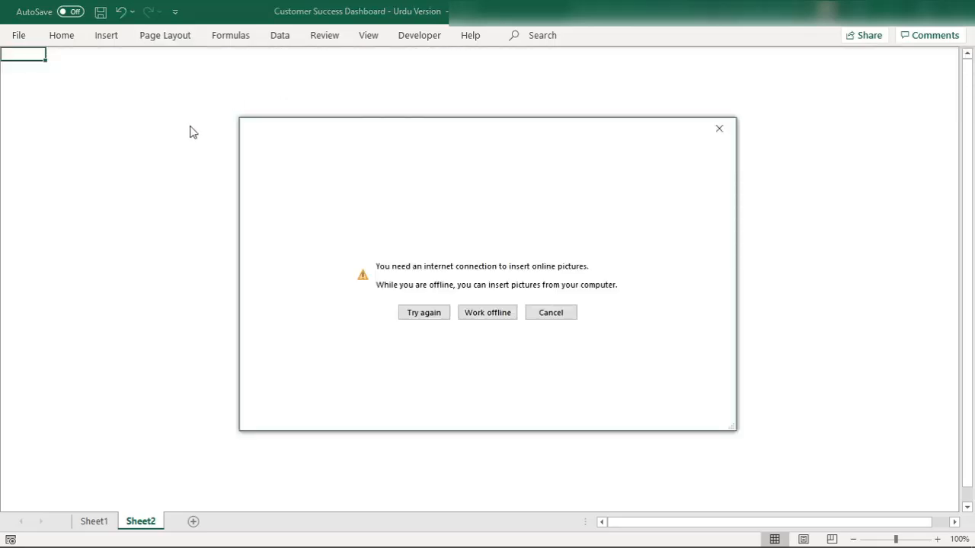
left_click(487, 312)
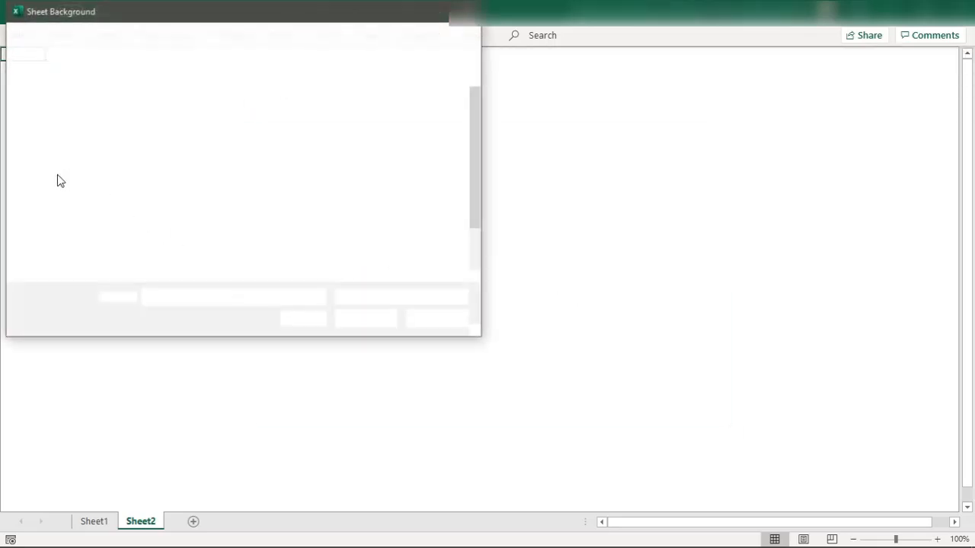
left_click(48, 128)
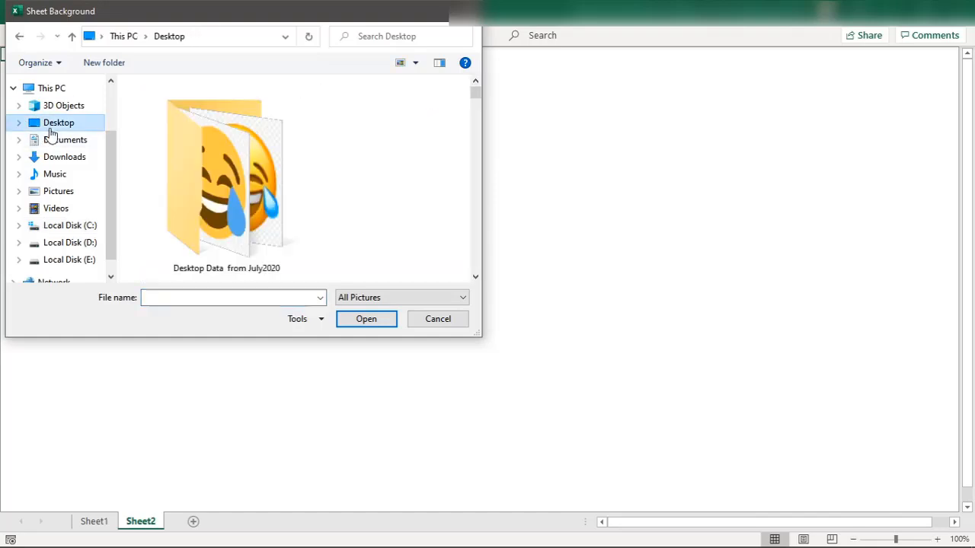
scroll(202, 243, "down", 2)
left_click(202, 244)
scroll(236, 219, "down", 1)
double_click(237, 219)
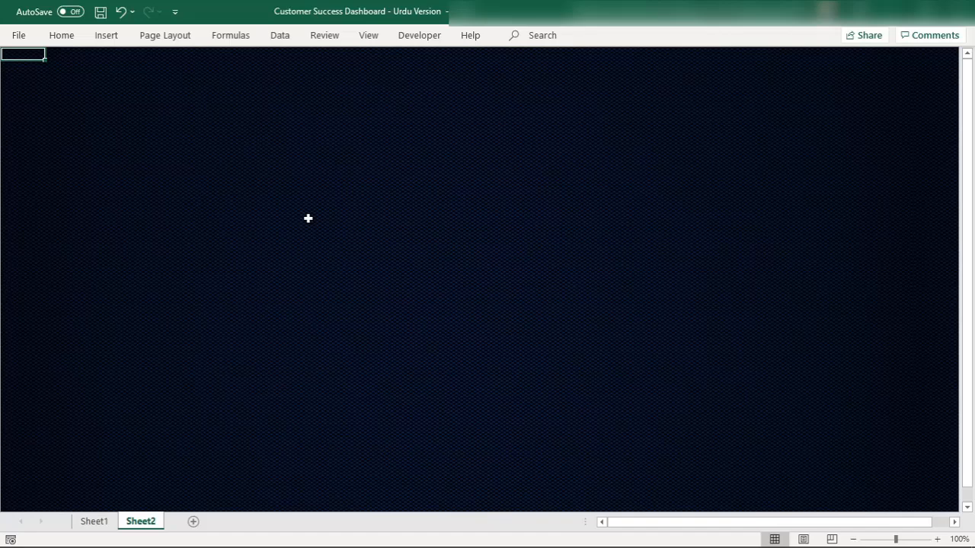
Switch to File Explorer and open the Desktop picture "background 1" in Paint
mouse_move(224, 534)
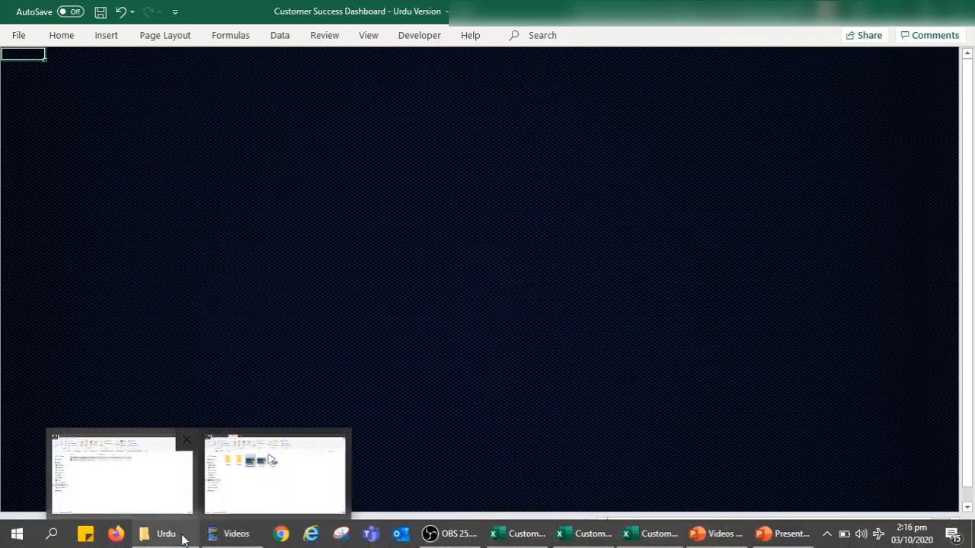
left_click(144, 472)
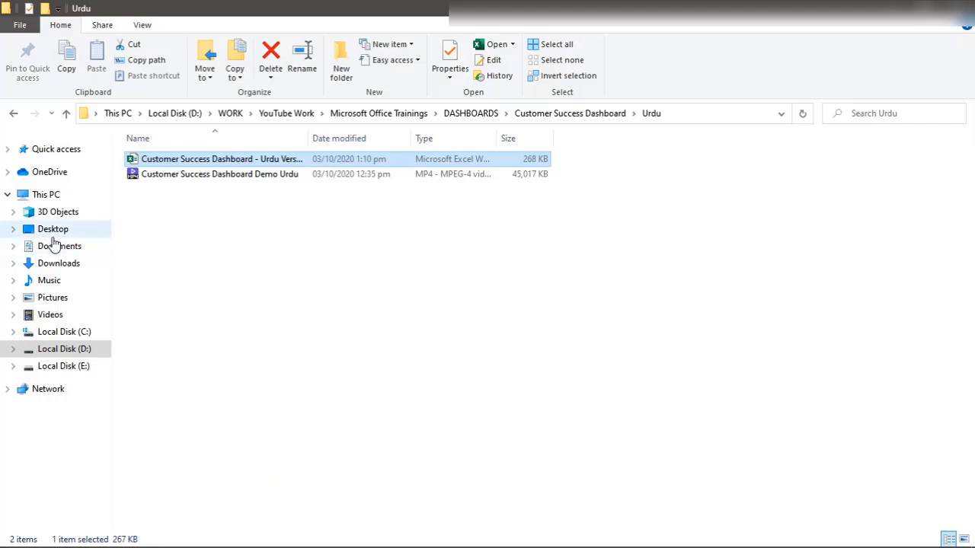
left_click(54, 236)
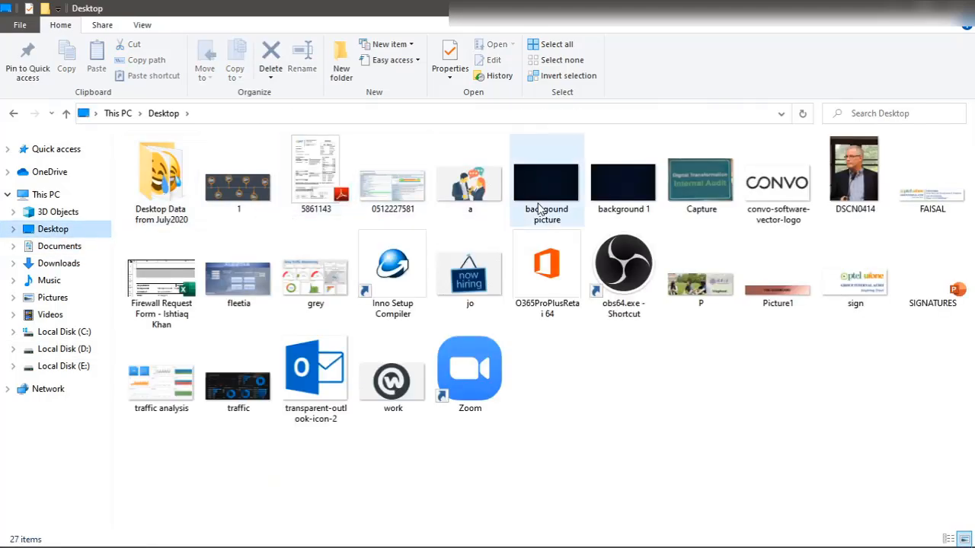
left_click(633, 190)
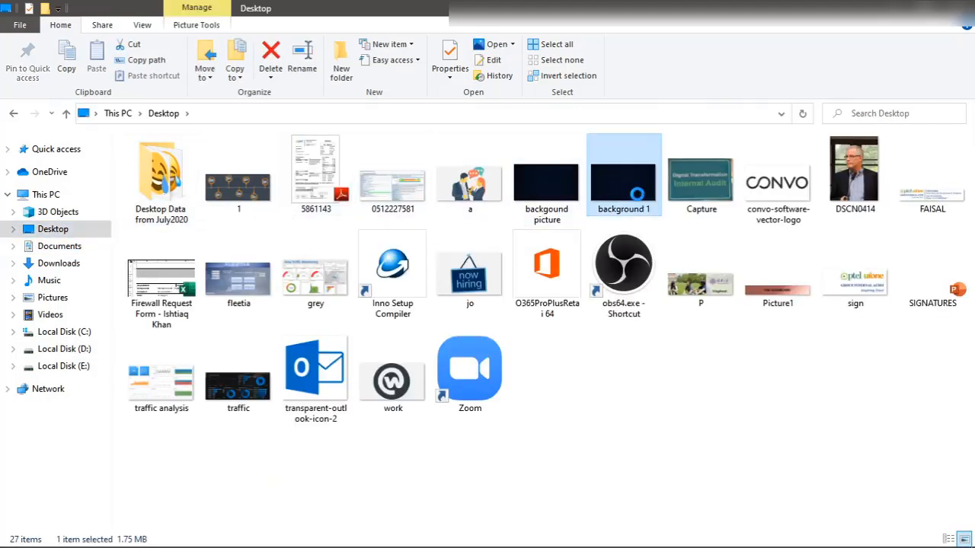
right_click(638, 199)
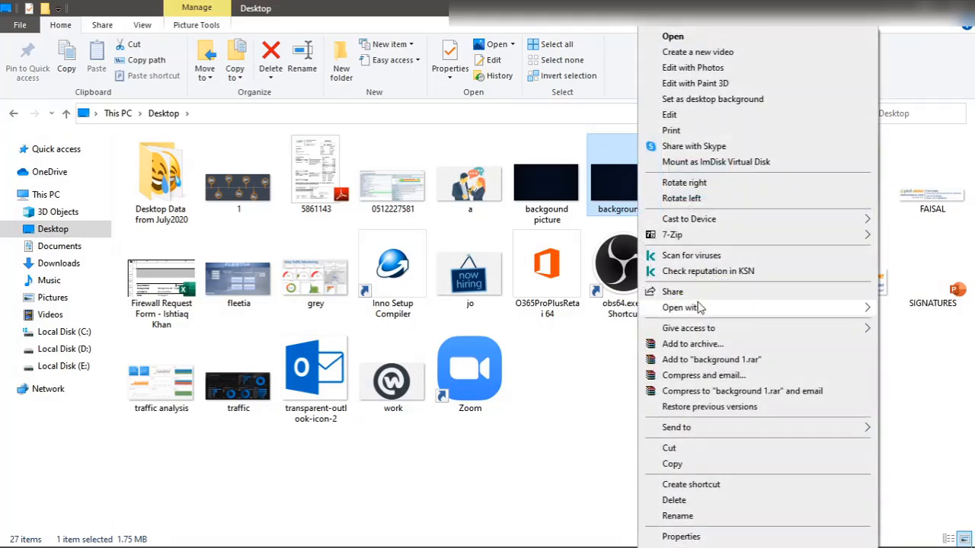
mouse_move(685, 307)
left_click(497, 310)
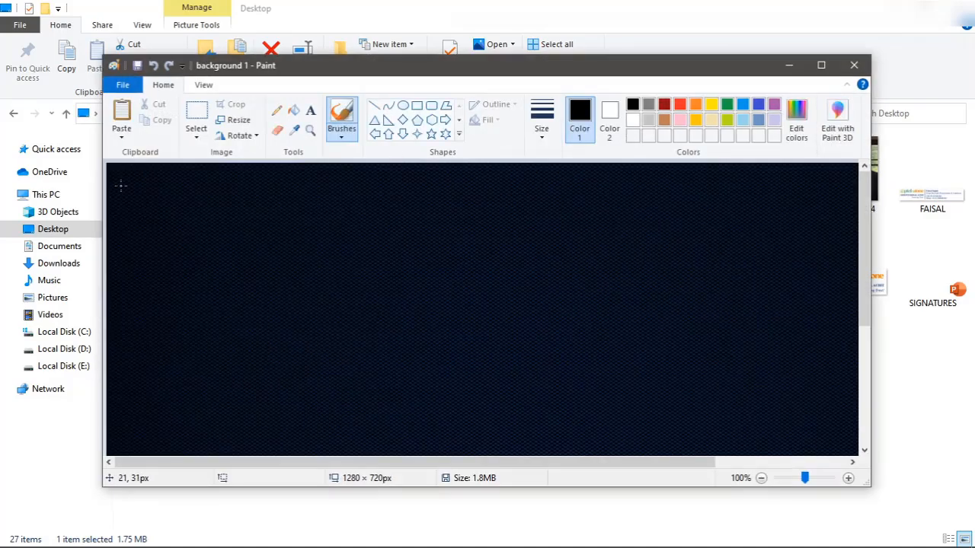
Resize the picture to 1999 pixels horizontally with its aspect ratio maintained, and close Paint
left_click(239, 120)
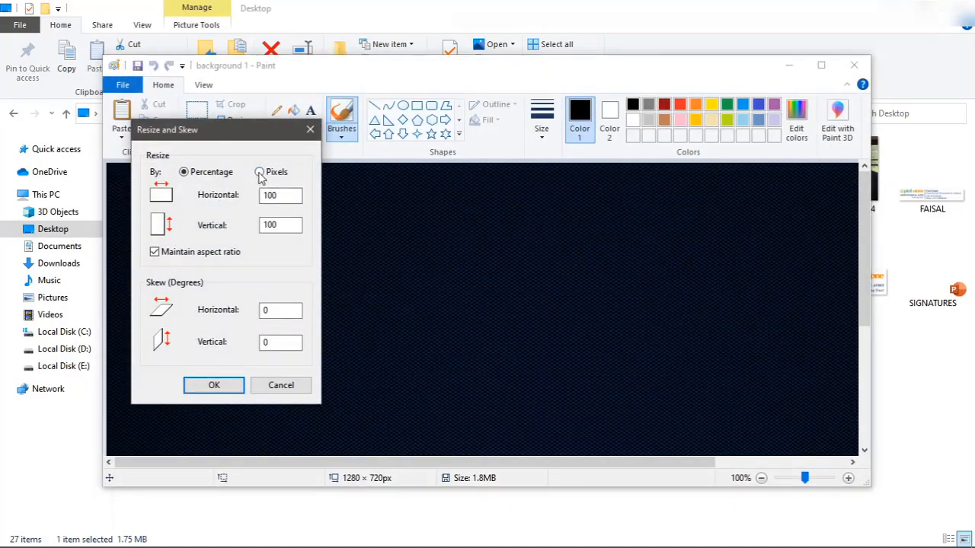
left_click(259, 173)
double_click(280, 198)
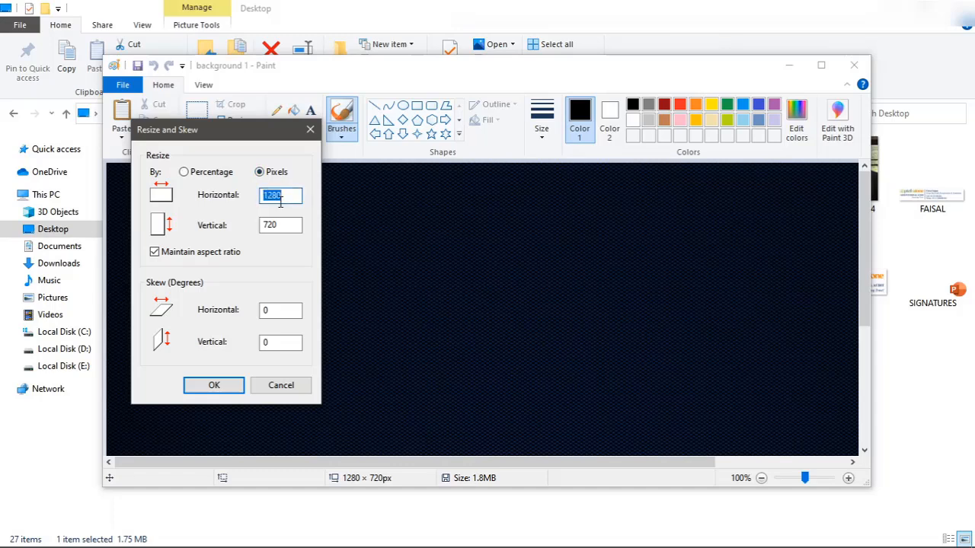
type("199")
type("9")
left_click(202, 390)
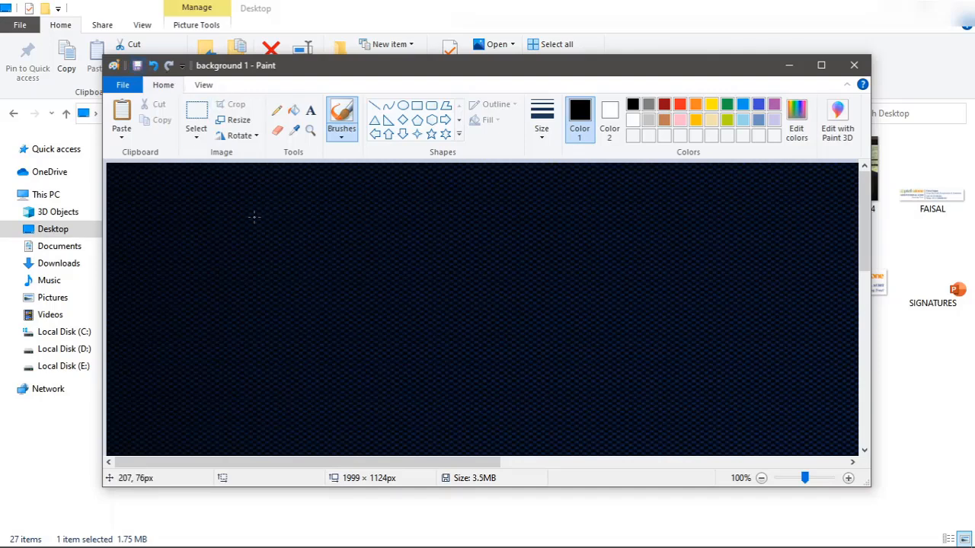
left_click(854, 66)
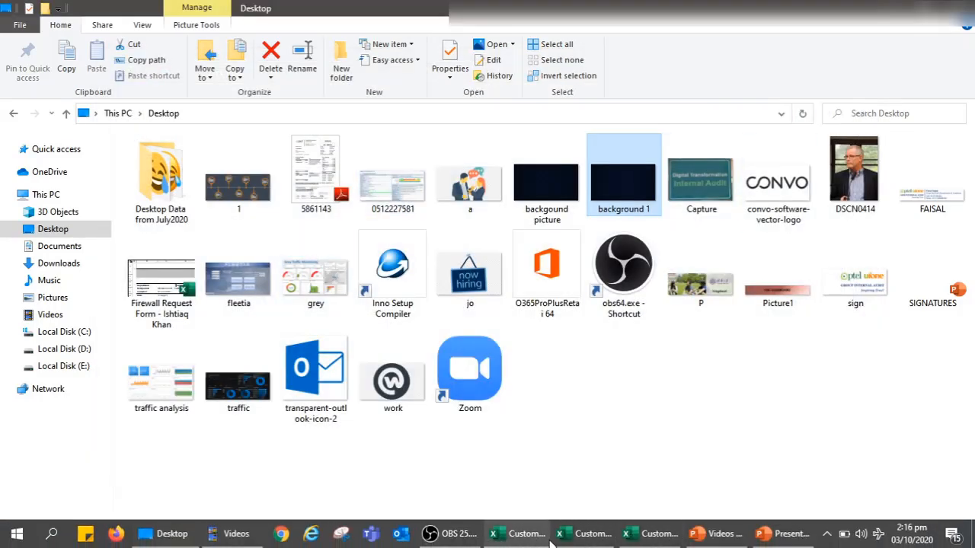
Switch to Presentation1 in PowerPoint and draw a rectangle about 31.9 by 17.3 cm over the dark blue picture
mouse_move(607, 535)
left_click(746, 466)
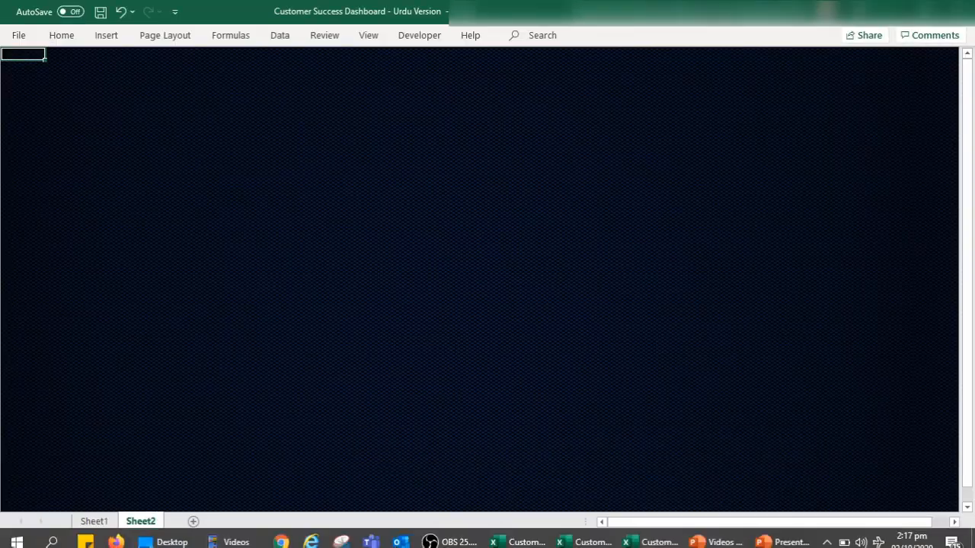
mouse_move(781, 539)
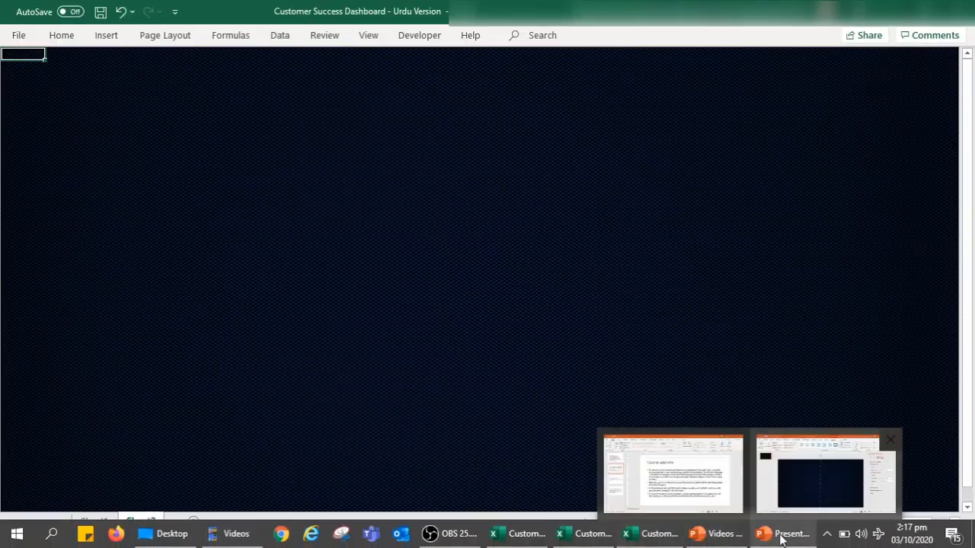
left_click(799, 488)
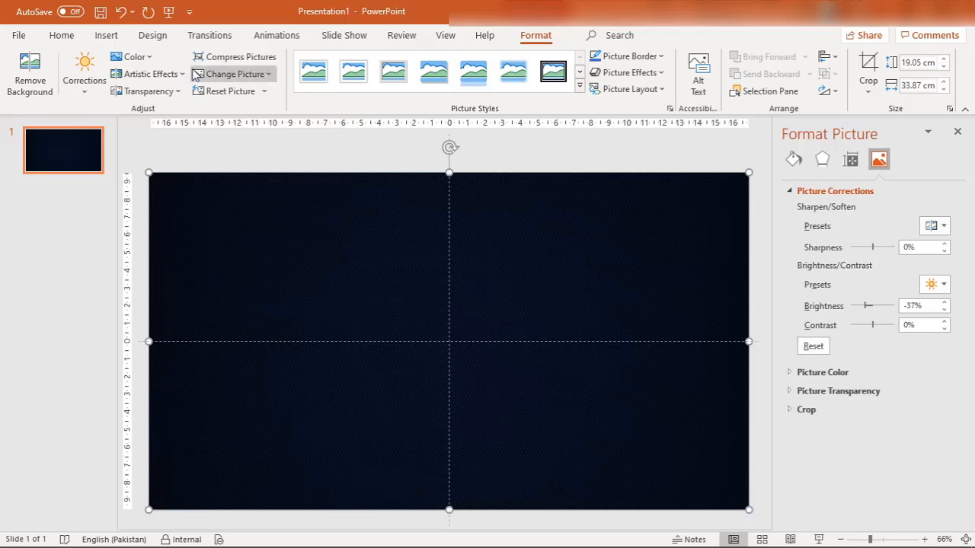
left_click(106, 36)
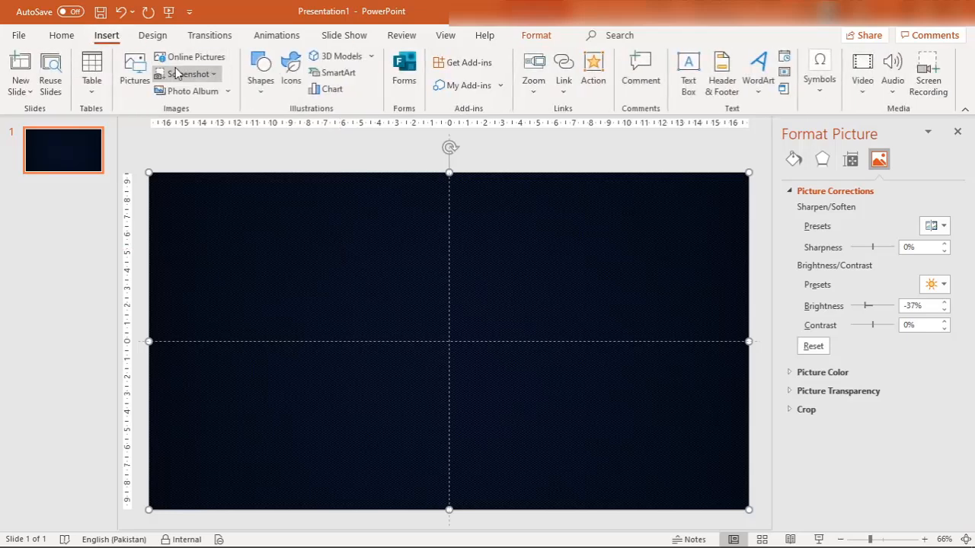
left_click(259, 83)
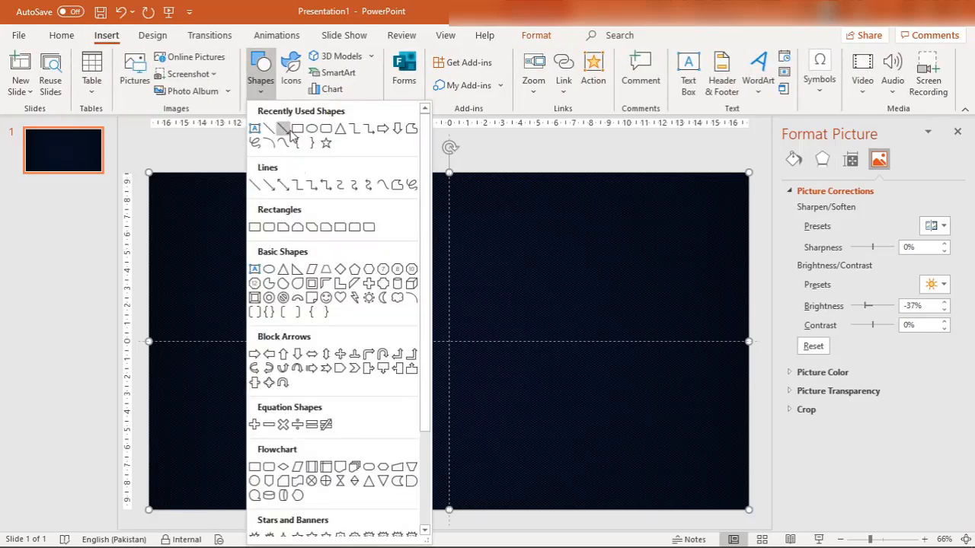
left_click(298, 131)
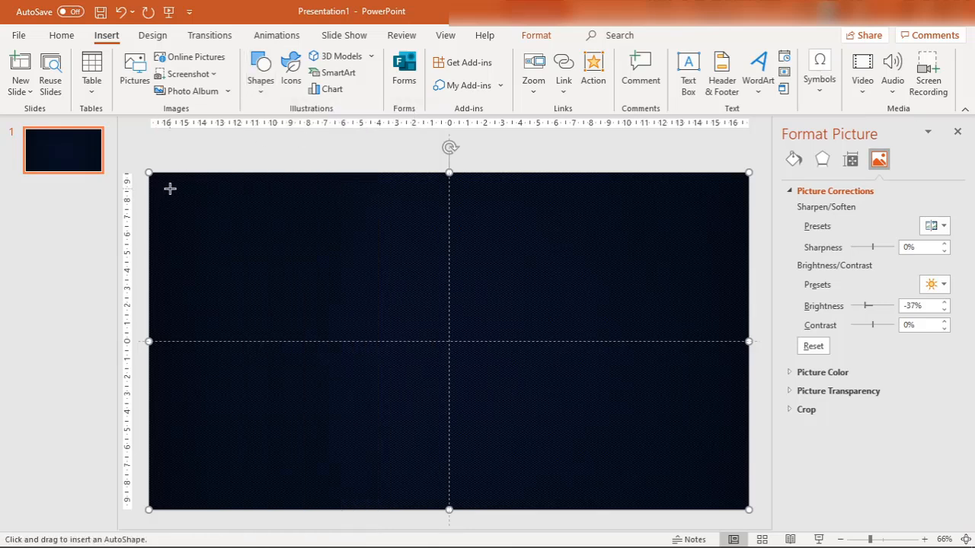
mouse_move(169, 188)
left_mouse_down()
mouse_move(487, 418)
mouse_move(676, 467)
mouse_move(733, 486)
mouse_move(737, 500)
mouse_move(734, 483)
left_mouse_up()
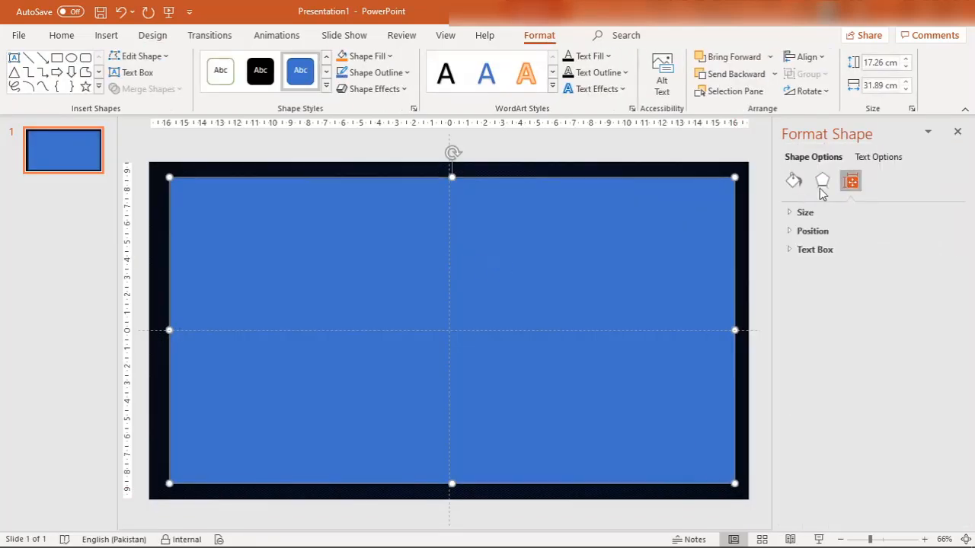
Remove the rectangle's outline and set its solid fill to white
left_click(793, 187)
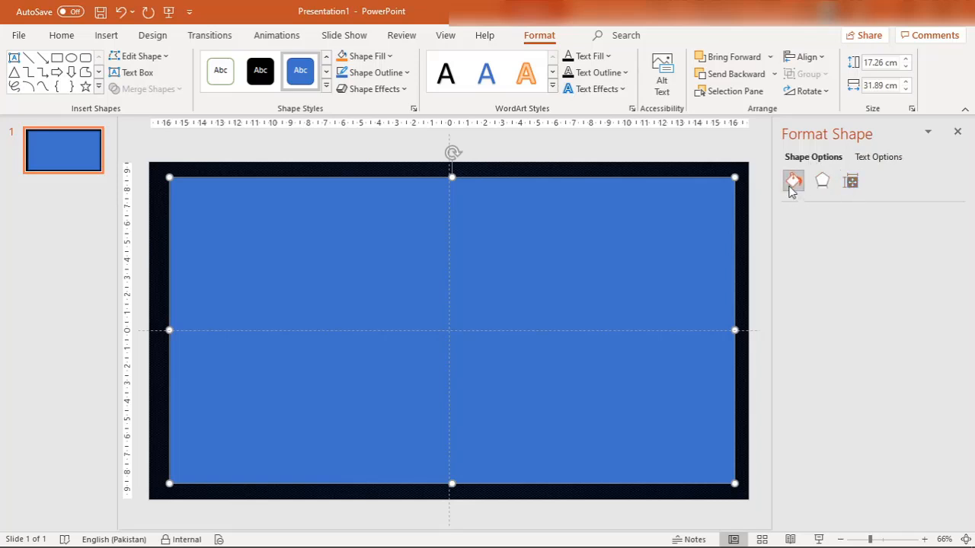
left_click(792, 213)
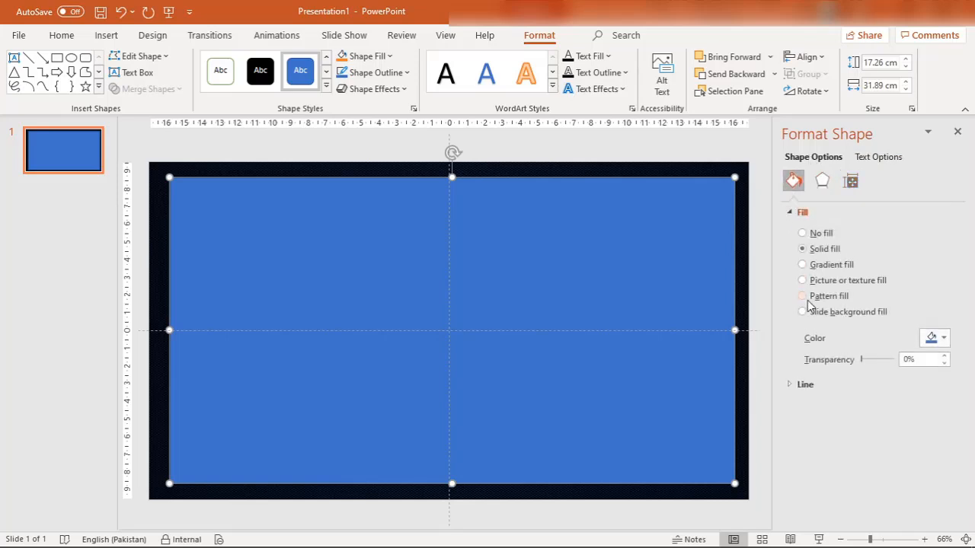
left_click(792, 386)
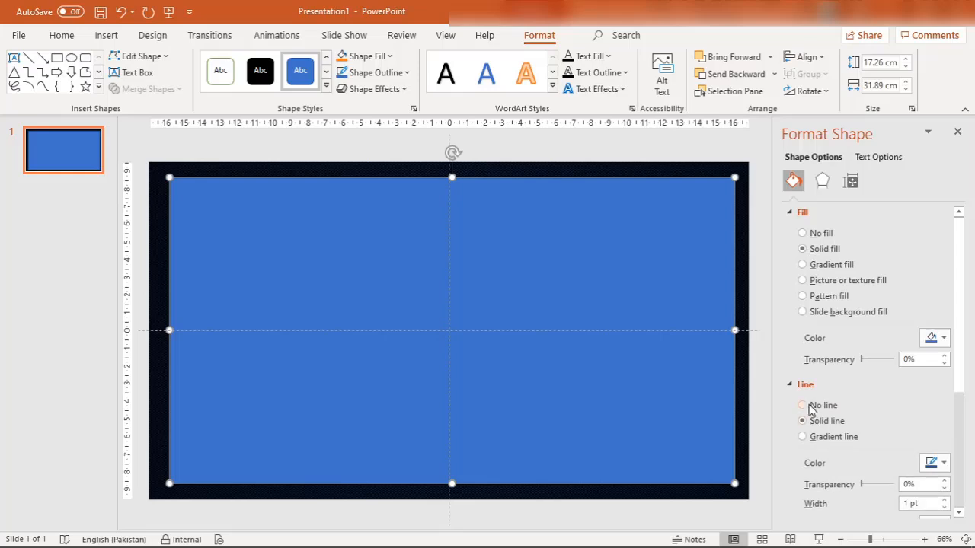
left_click(803, 405)
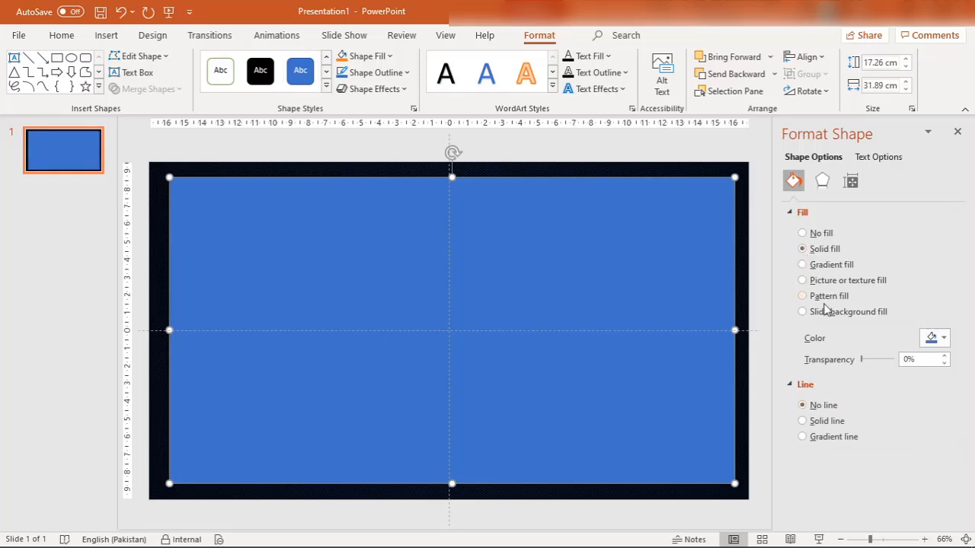
left_click(931, 339)
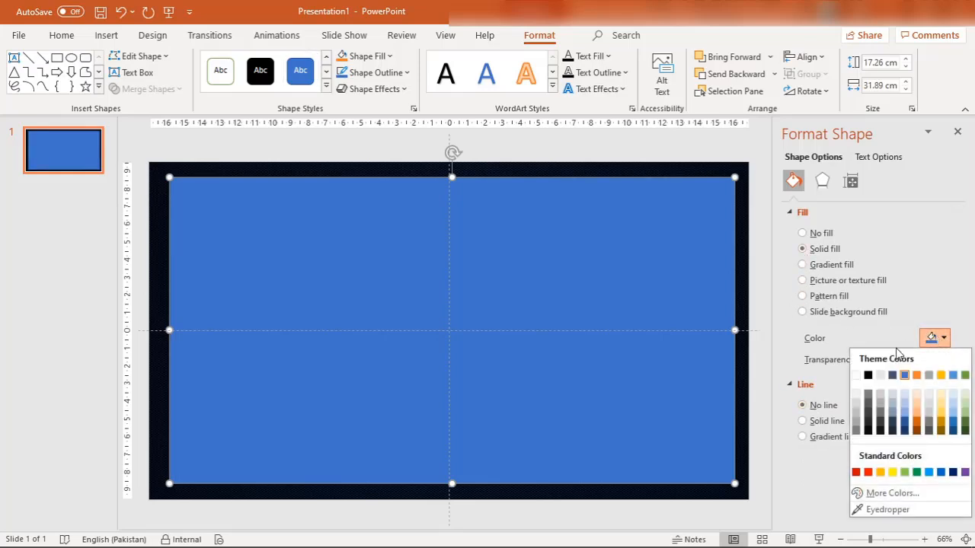
left_click(857, 375)
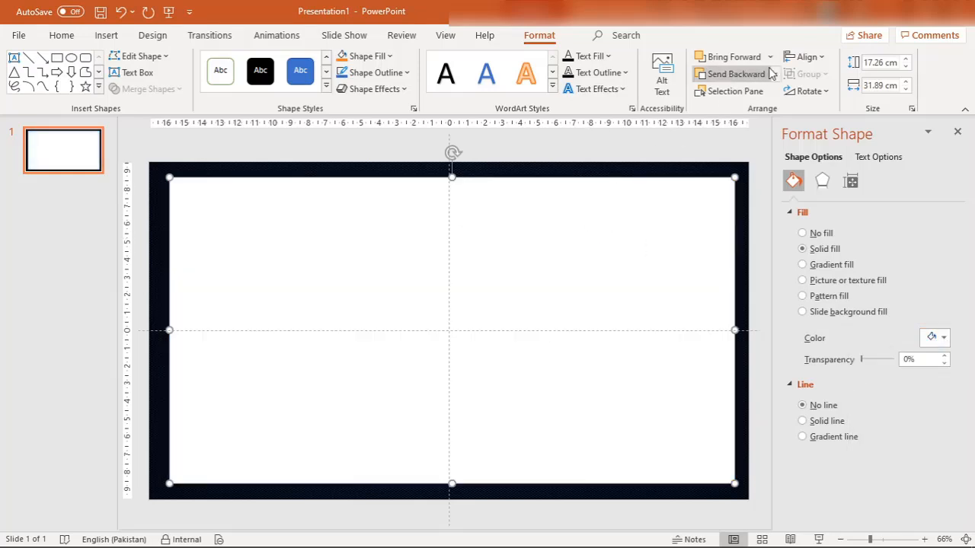
Align the white rectangle to the center and middle of the slide
left_click(801, 58)
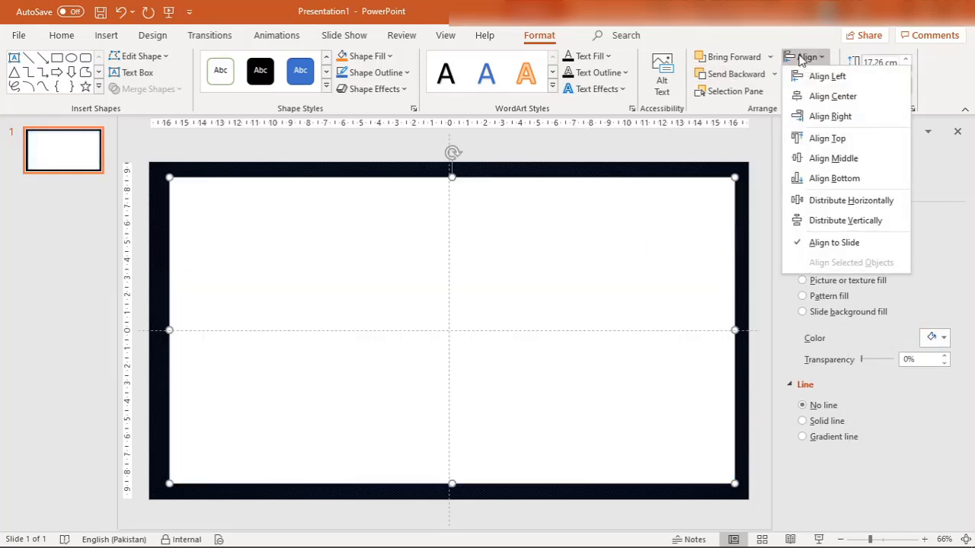
left_click(821, 100)
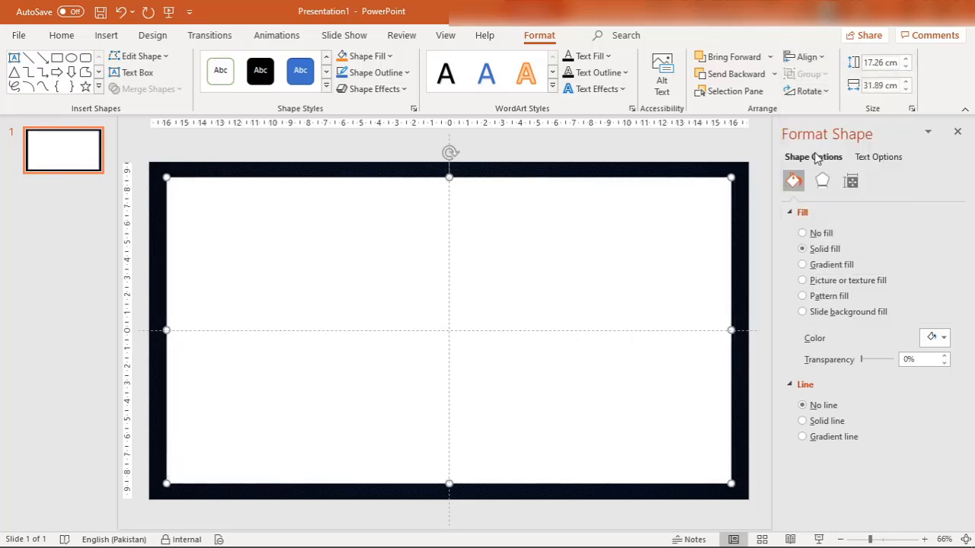
left_click(821, 58)
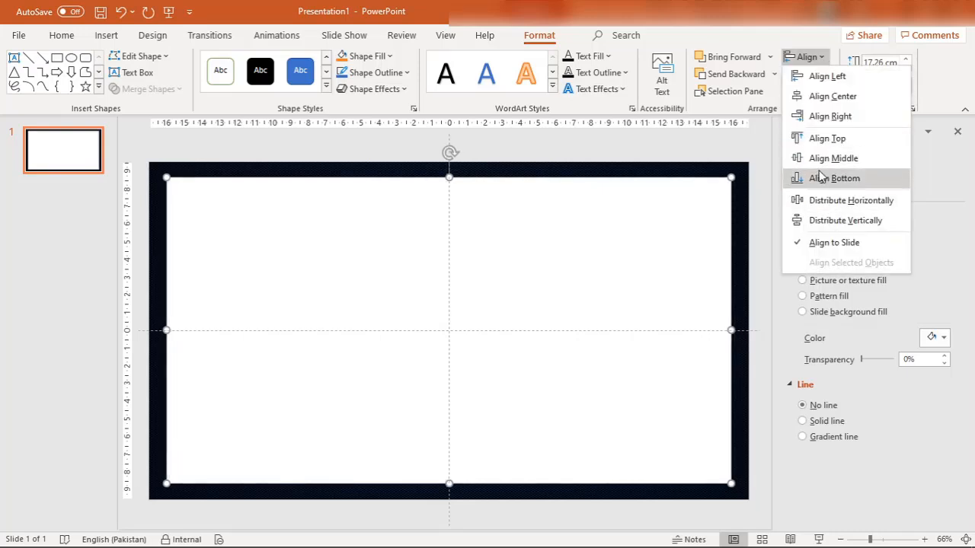
left_click(820, 157)
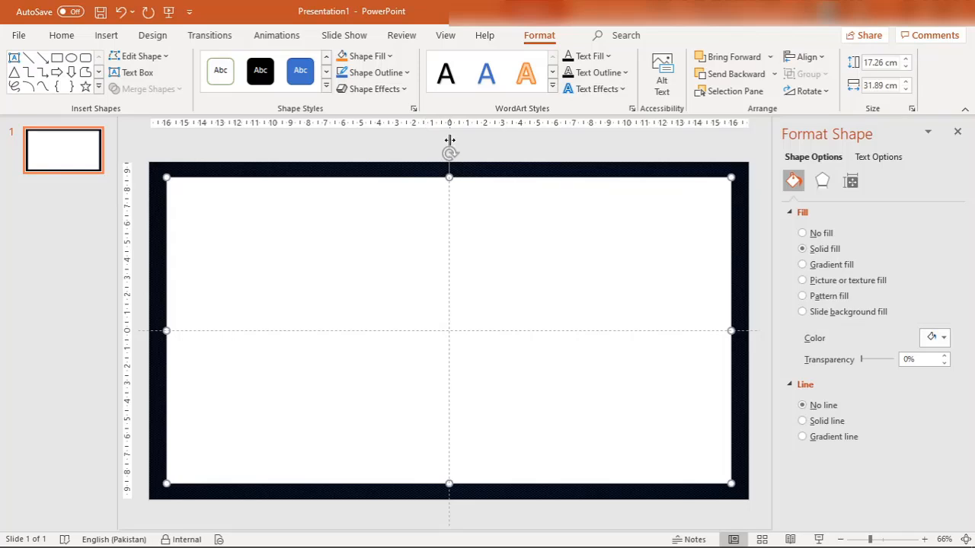
Move the vertical guide to about 5.6 cm right of the slide's center
left_click_drag(450, 139, 543, 131)
left_click_drag(544, 142, 531, 142)
left_click_drag(531, 154, 544, 144)
Open the Grid and Guides options for the slide
right_click(354, 151)
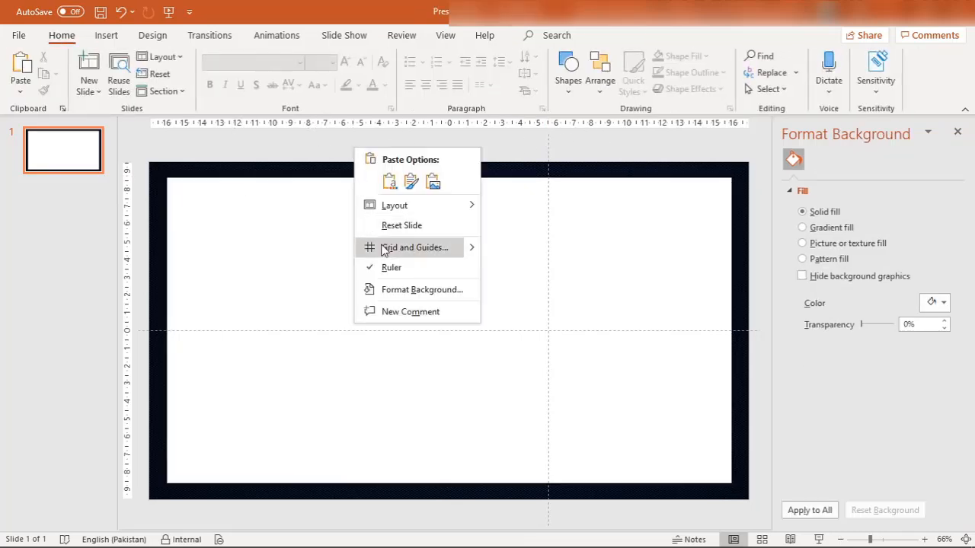
left_click(472, 247)
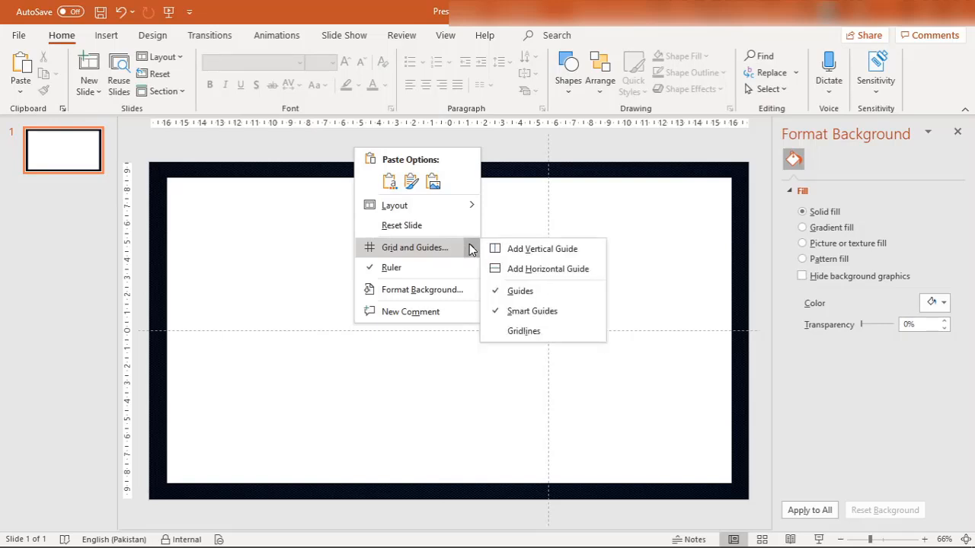
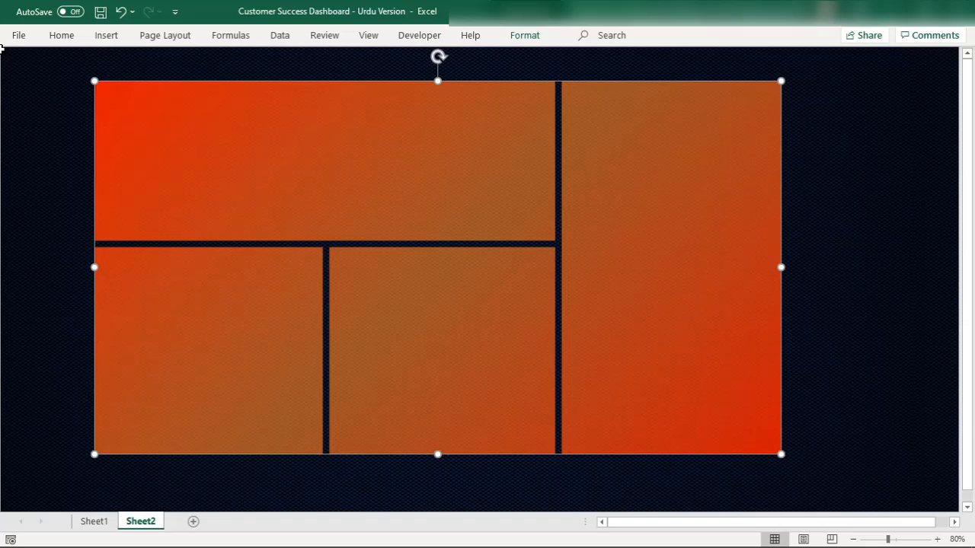
Draw a rectangular banner about 43.95 cm wide and 1.65 cm high across the sheet, above the orange panels
left_click(106, 36)
left_click(183, 76)
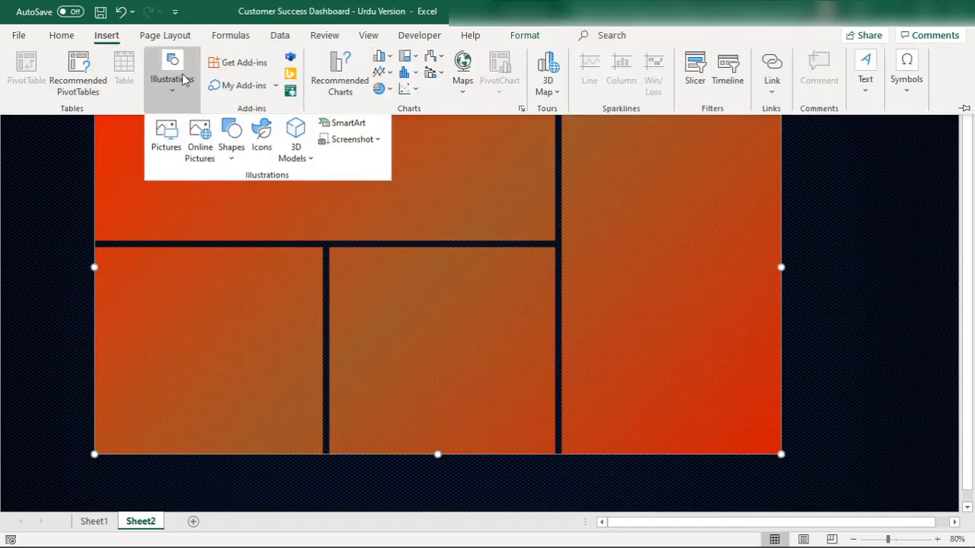
left_click(233, 148)
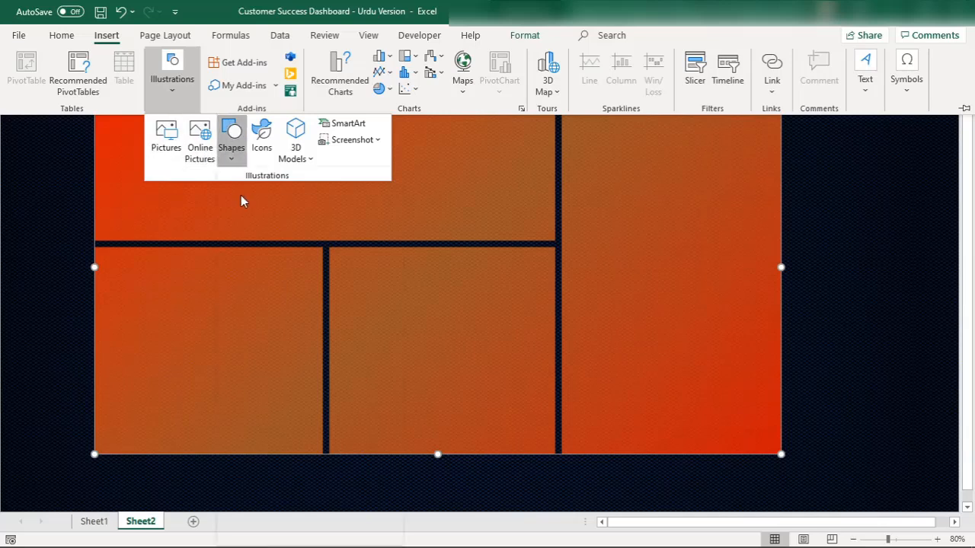
left_click(271, 198)
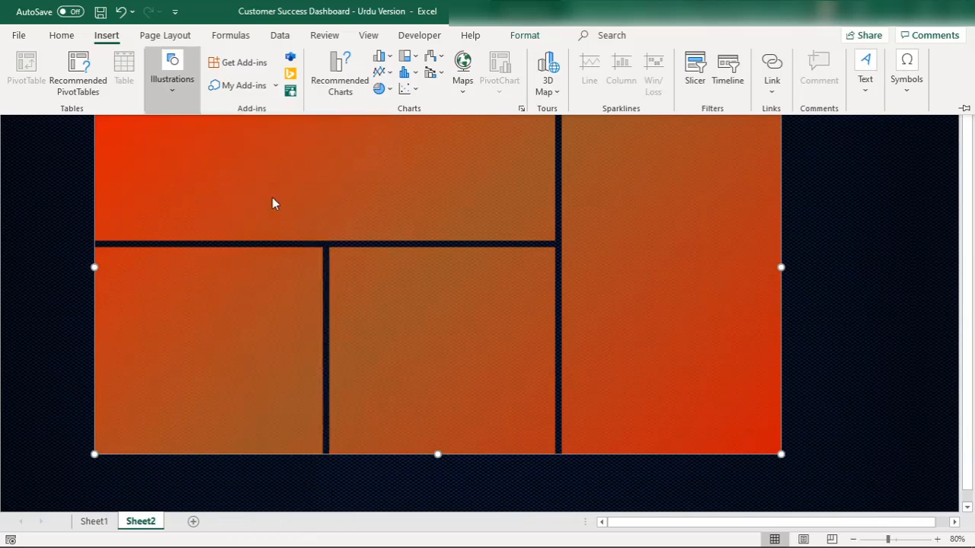
left_click_drag(1, 47, 949, 83)
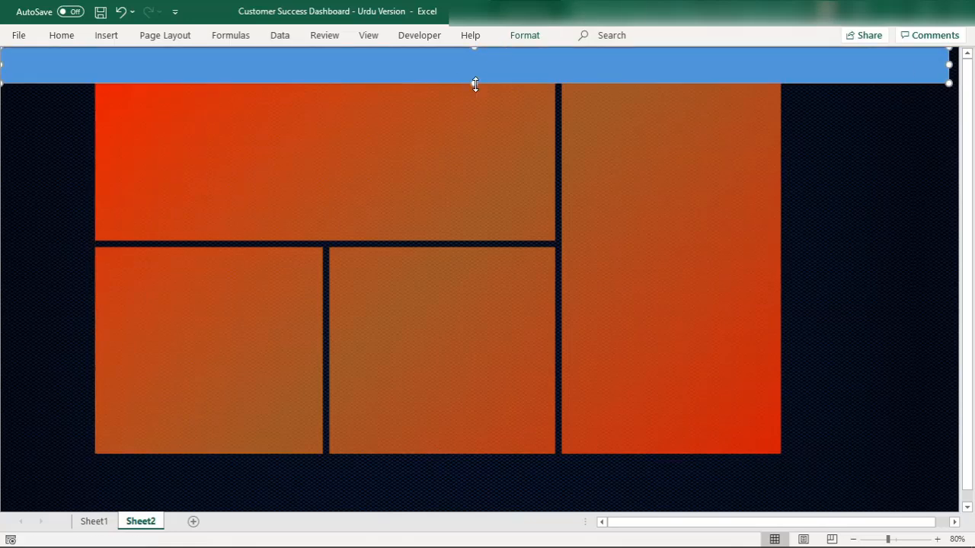
Set the banner rectangle's height to 1.4 cm
left_click(523, 44)
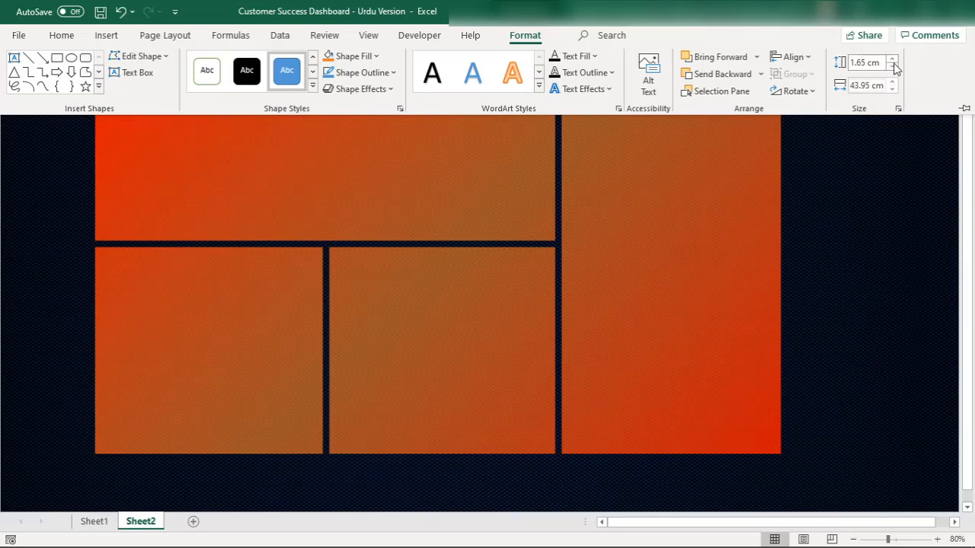
left_click(893, 68)
left_click(842, 202)
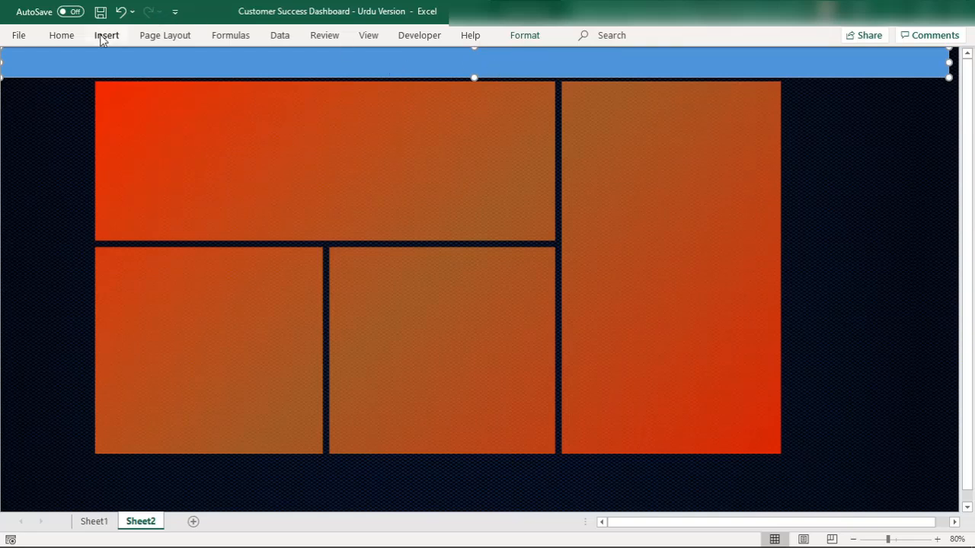
left_click(536, 38)
right_click(537, 40)
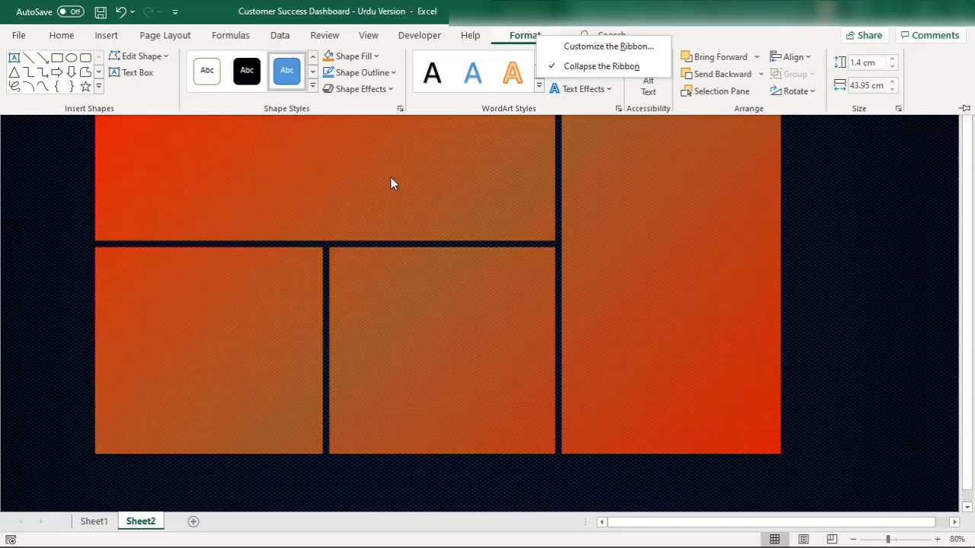
key("Escape")
key("Escape")
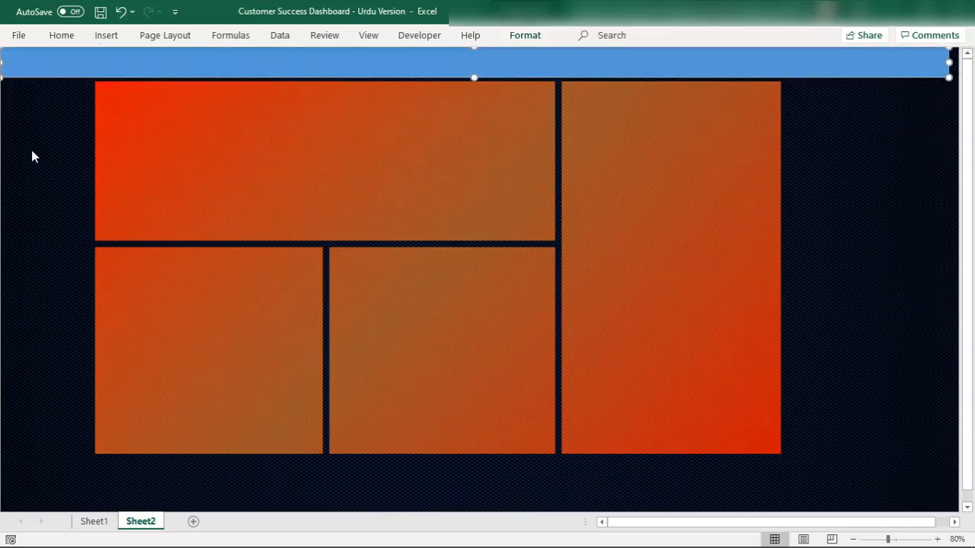
Change the banner rectangle's solid fill to a linear blue gradient fill and deselect it
right_click(225, 64)
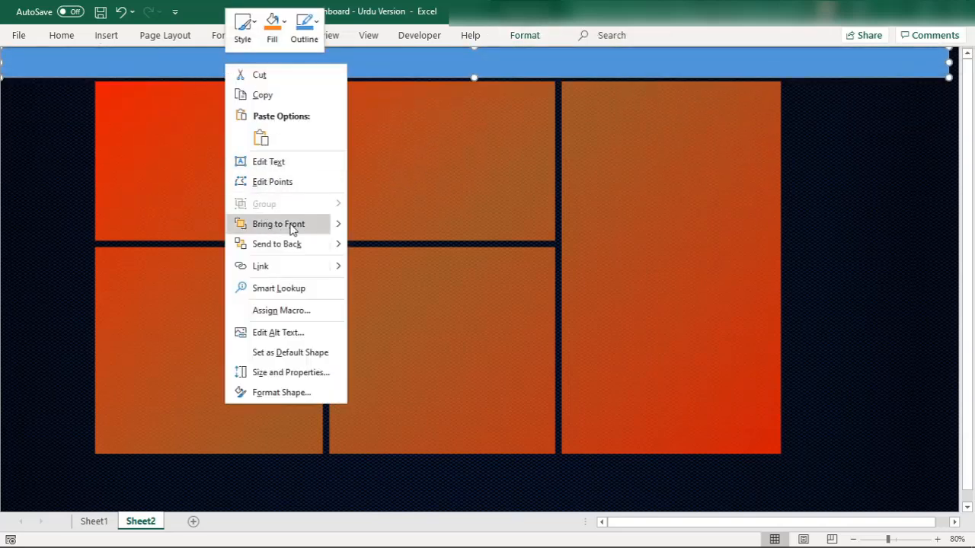
left_click(288, 393)
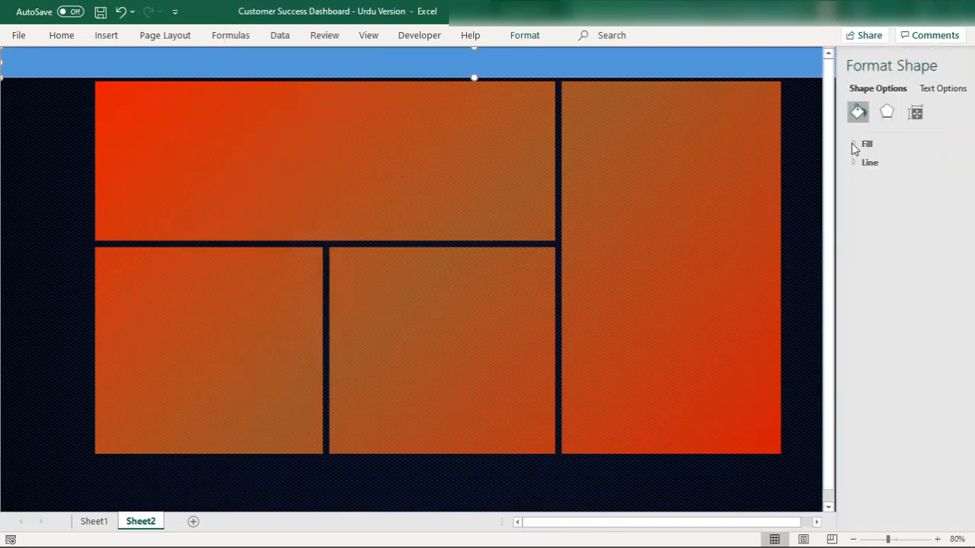
left_click(855, 147)
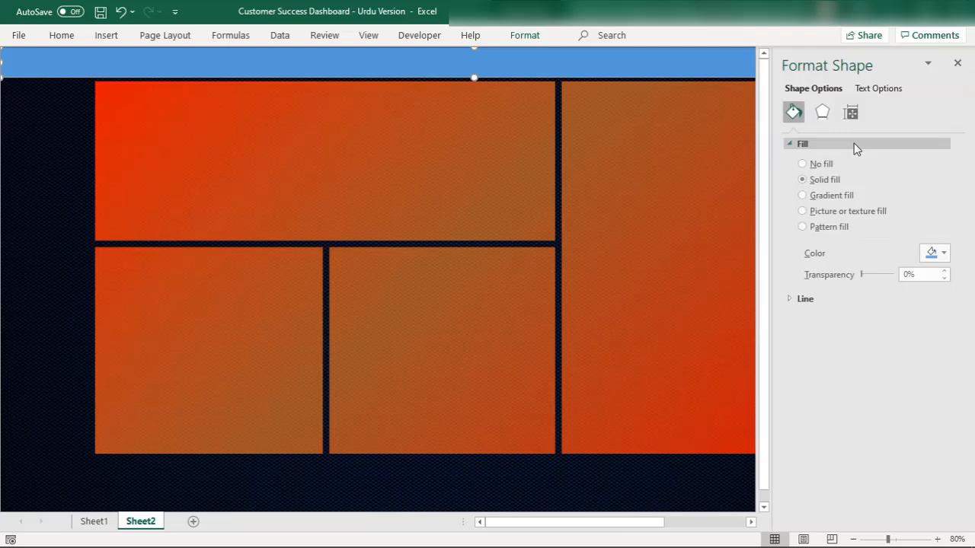
left_click(811, 196)
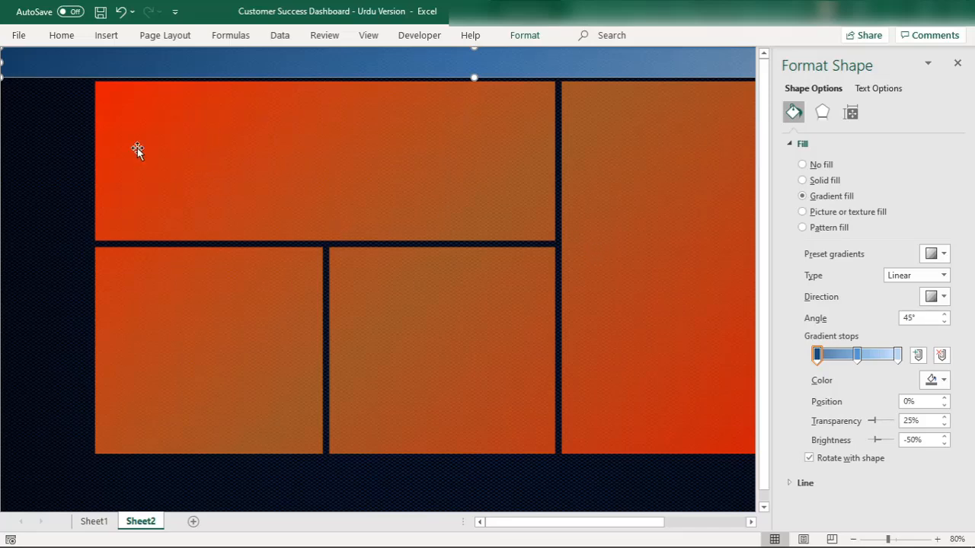
left_click(12, 128)
Insert a text box about 15.18 cm wide and 1.06 cm high on the blue banner
left_click(105, 35)
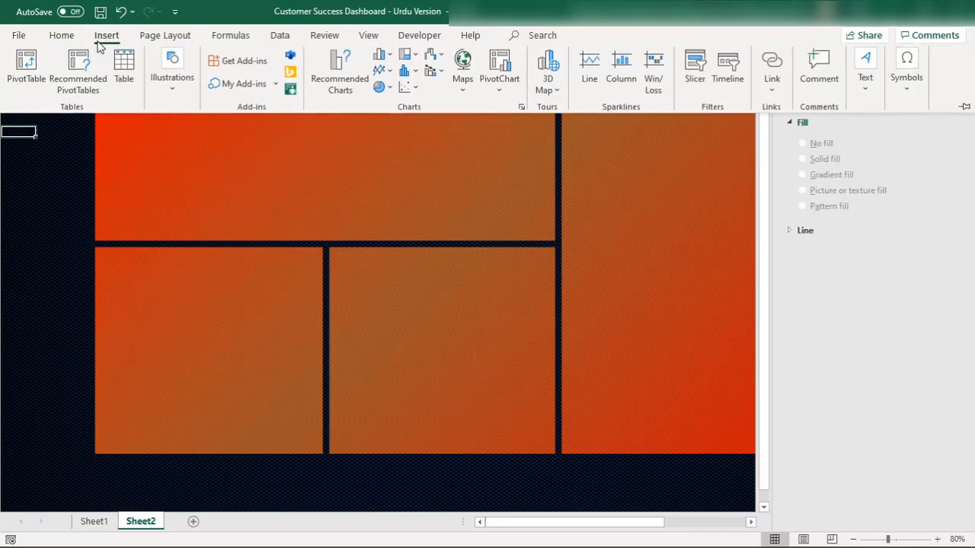
left_click(180, 88)
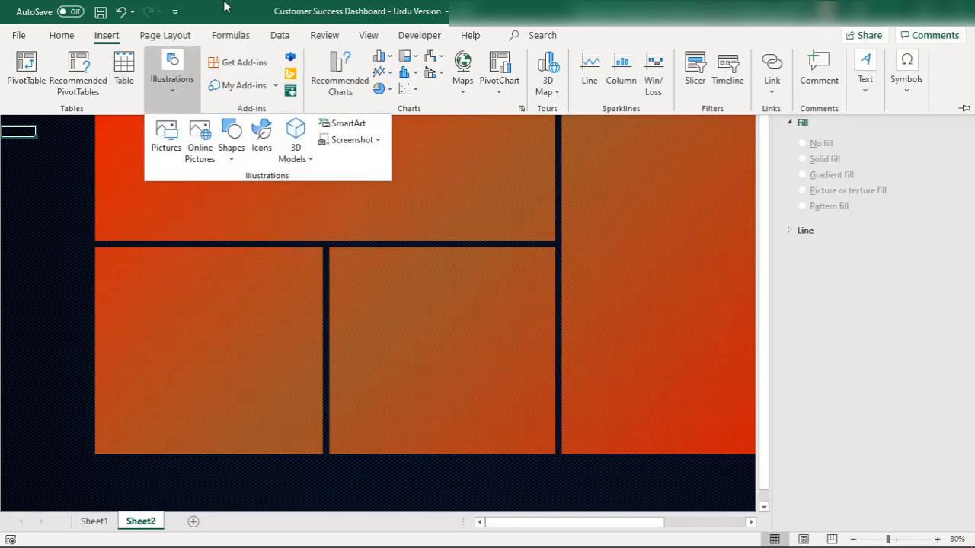
left_click(866, 70)
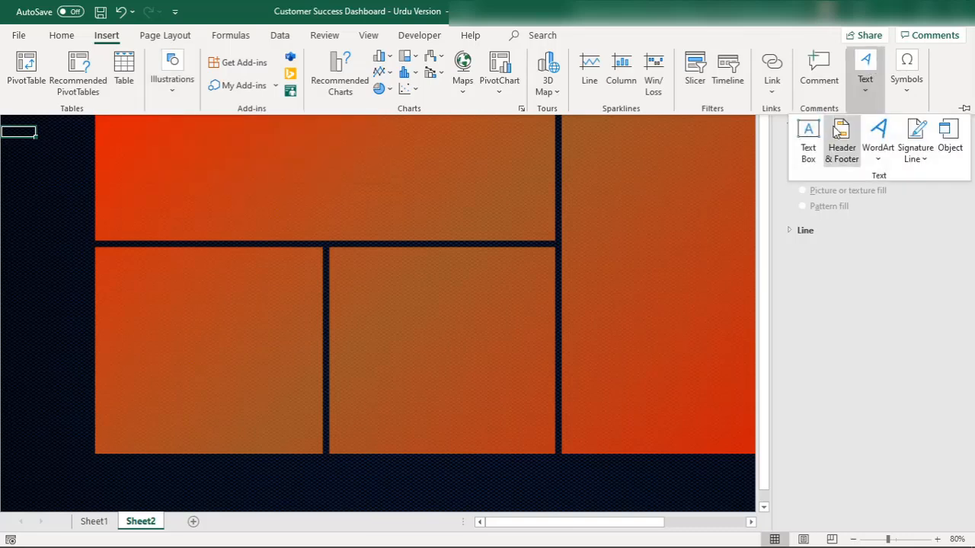
left_click(807, 137)
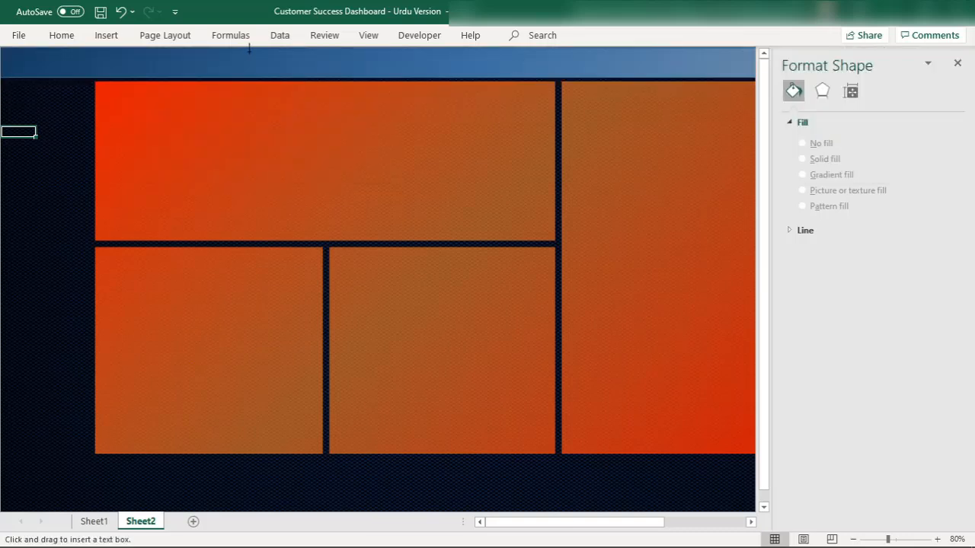
mouse_move(249, 48)
left_mouse_down()
mouse_move(411, 83)
mouse_move(576, 74)
left_mouse_up()
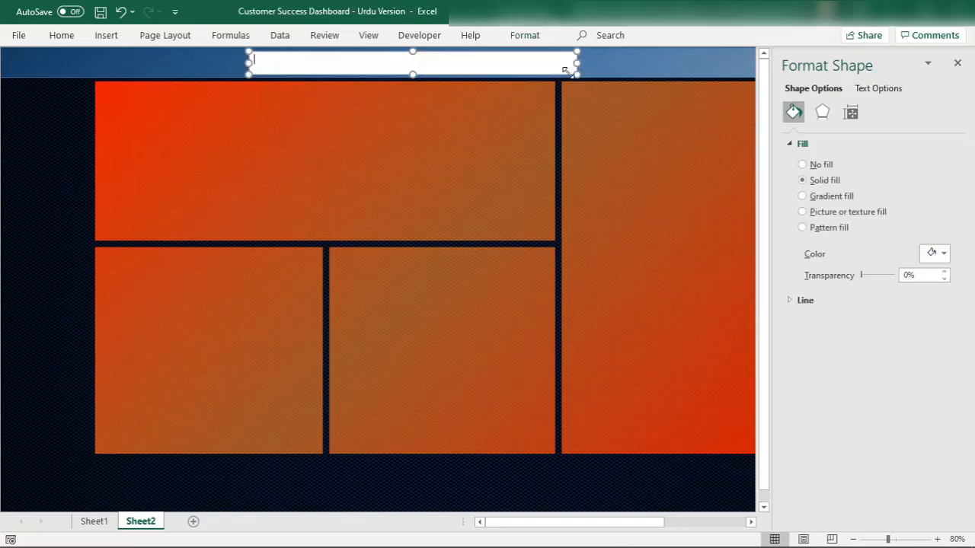
Remove the text box's fill and outline
left_click(803, 164)
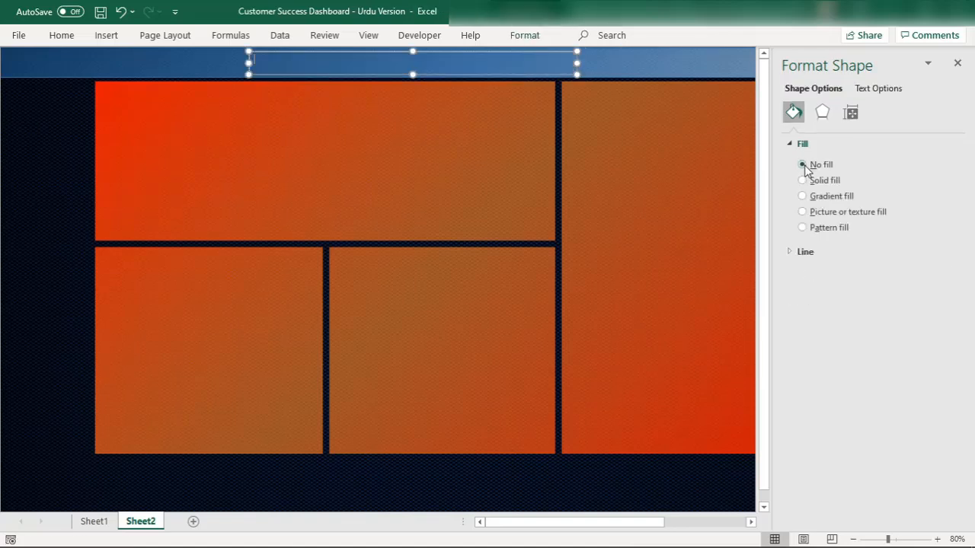
left_click(799, 252)
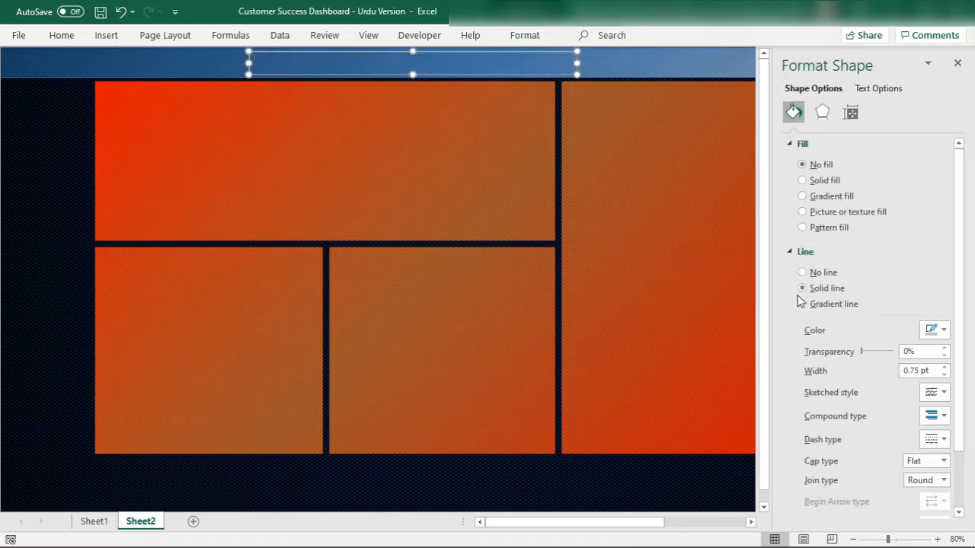
left_click(802, 272)
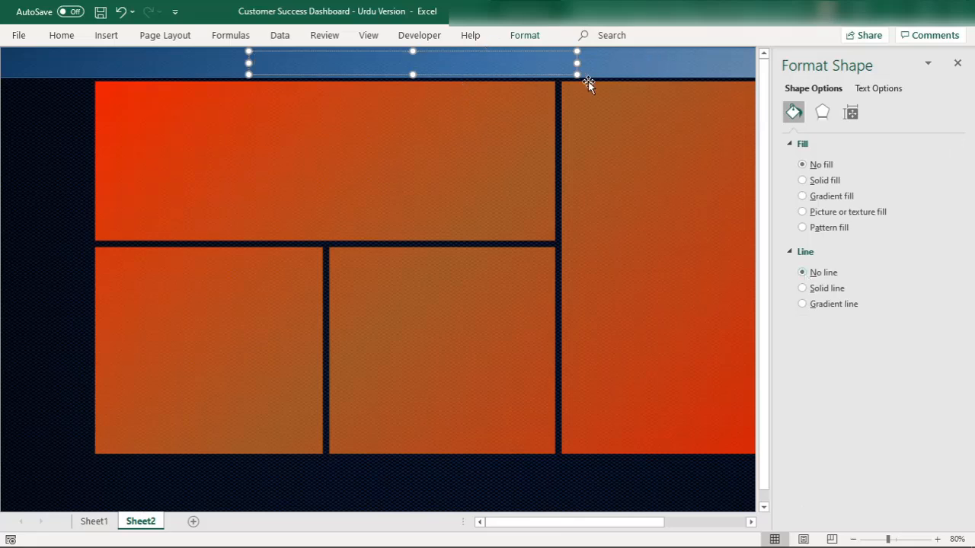
Set the text box's font to size 28, bold and white
left_click(526, 35)
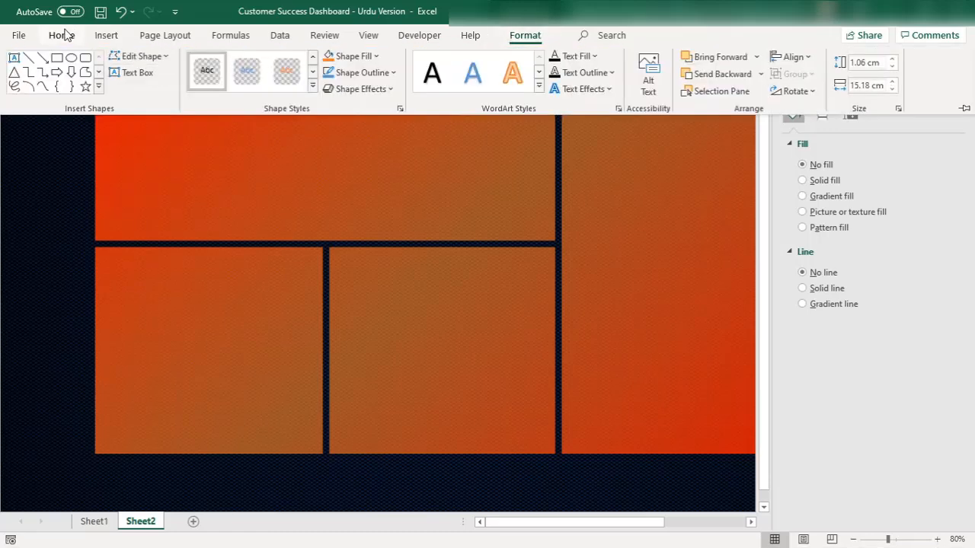
left_click(61, 35)
left_click(200, 62)
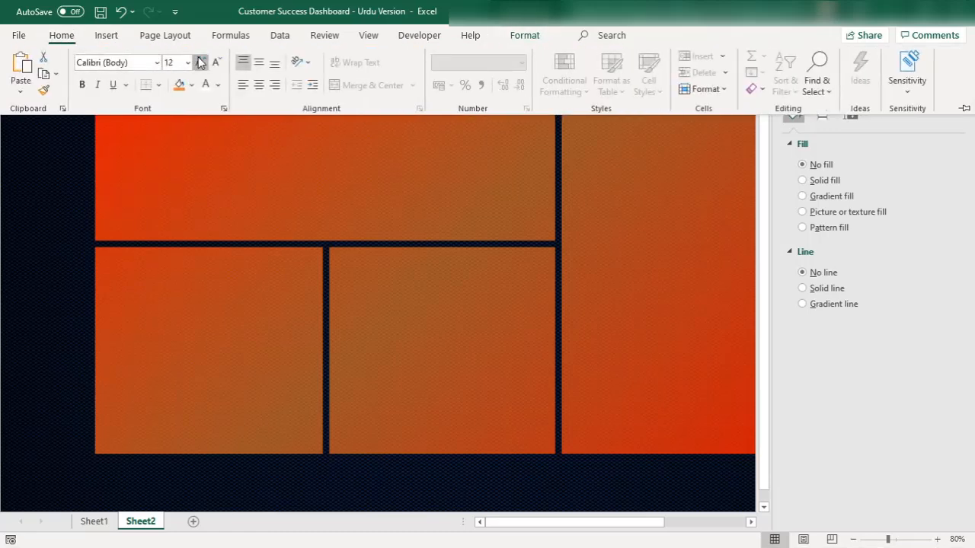
left_click(200, 62)
left_click(201, 62)
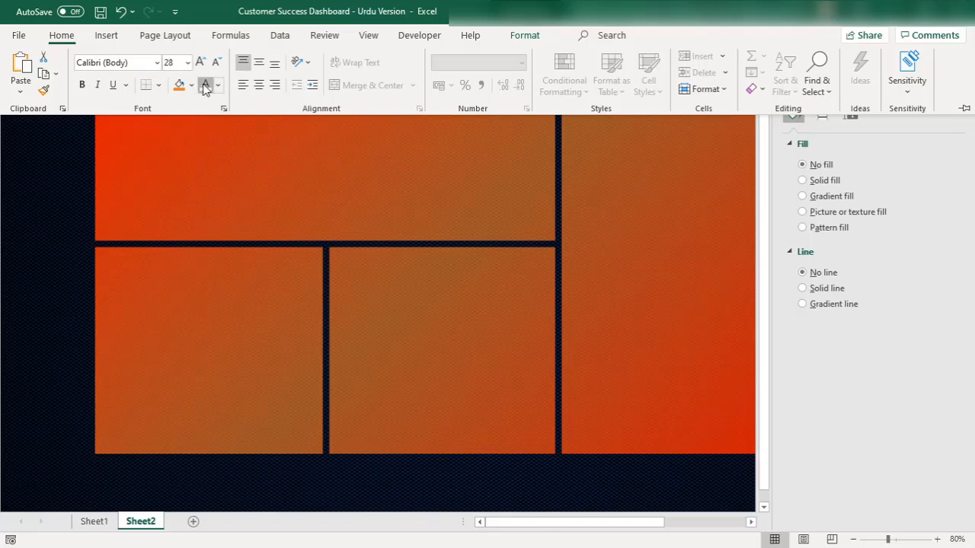
left_click(83, 87)
left_click(41, 170)
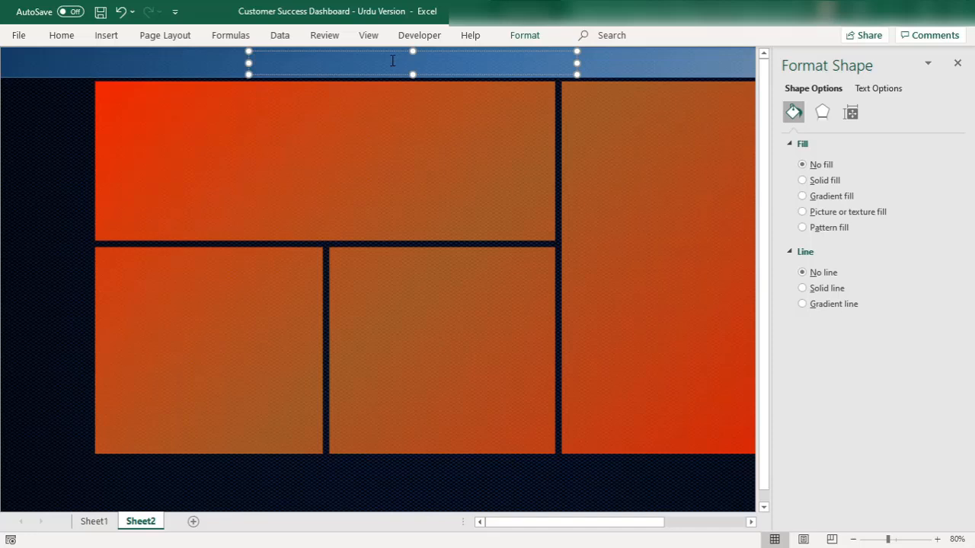
Enter the title "CUSTOMER SUCCESS DASHBOARD" in the text box
type("USTOMER S")
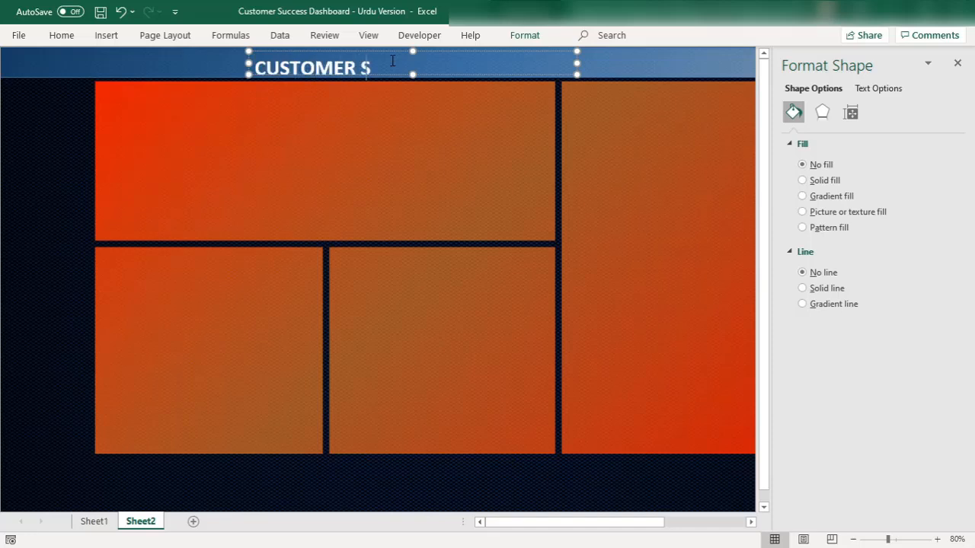
type("UCCESS DASHBOARD")
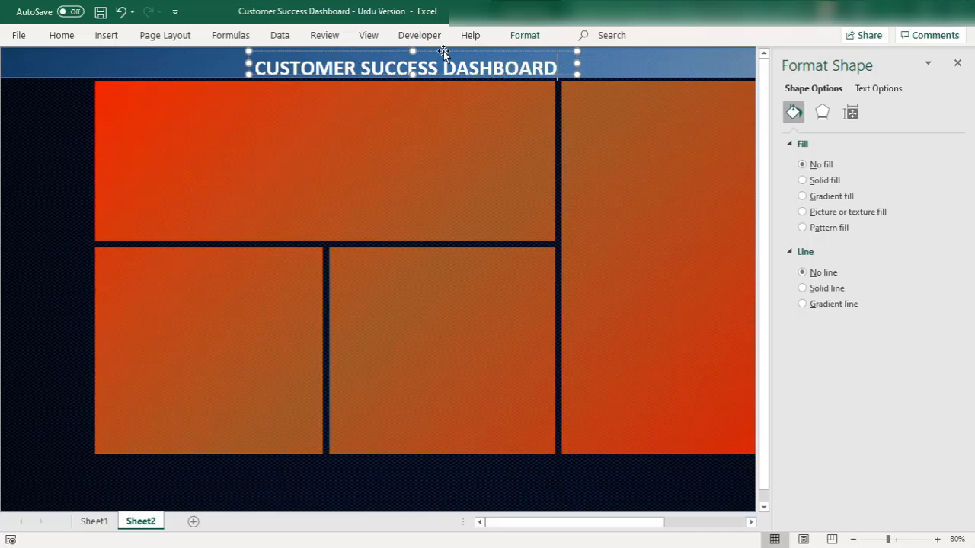
Center the title text horizontally and vertically within its text box
left_click(524, 35)
left_click(62, 35)
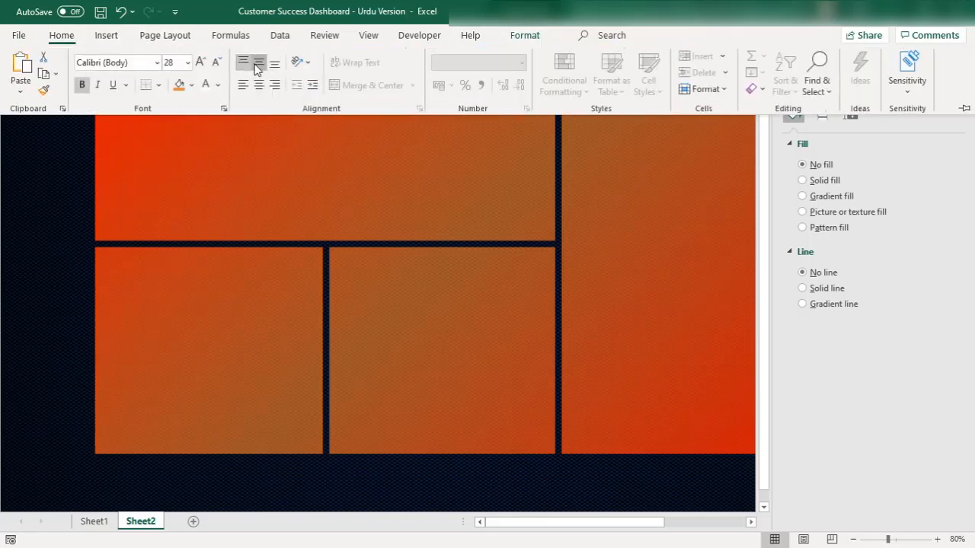
left_click(259, 63)
left_click(50, 128)
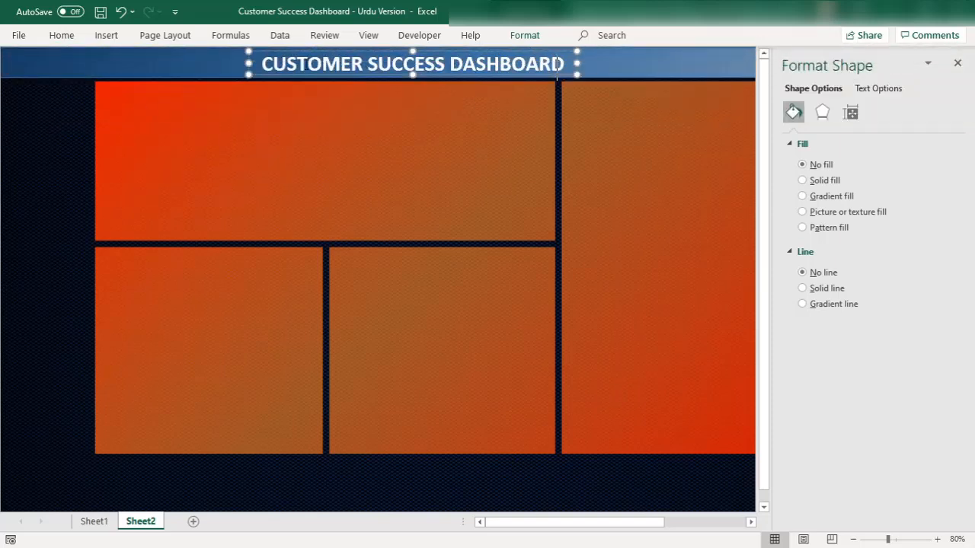
Select the whole title text in the banner and change its font from Calibri to a different typeface
left_click(203, 61)
left_click(247, 63)
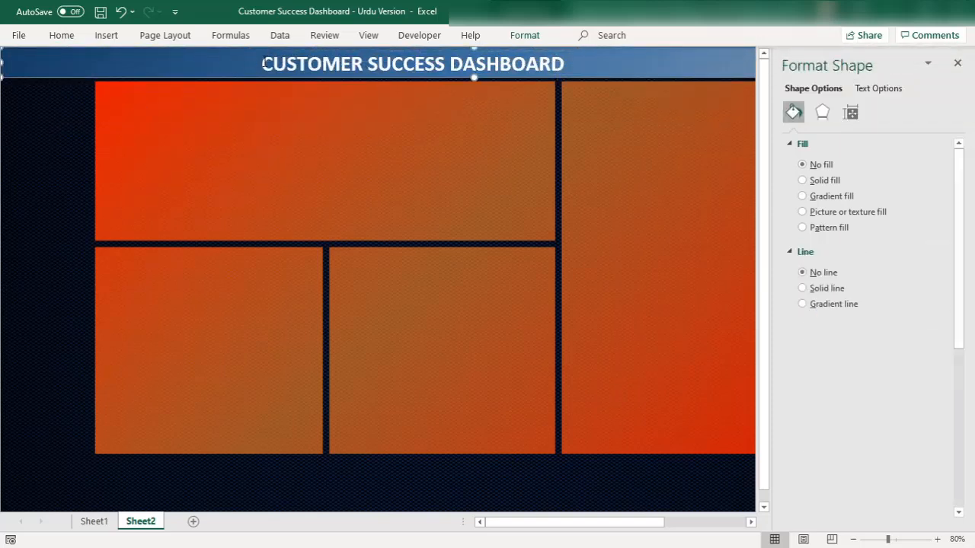
key("ctrl+a")
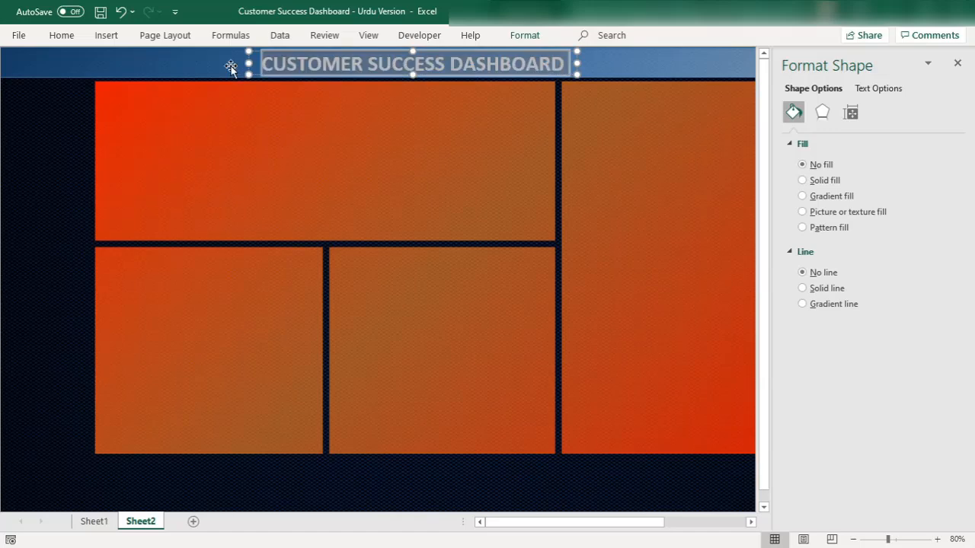
left_click(64, 36)
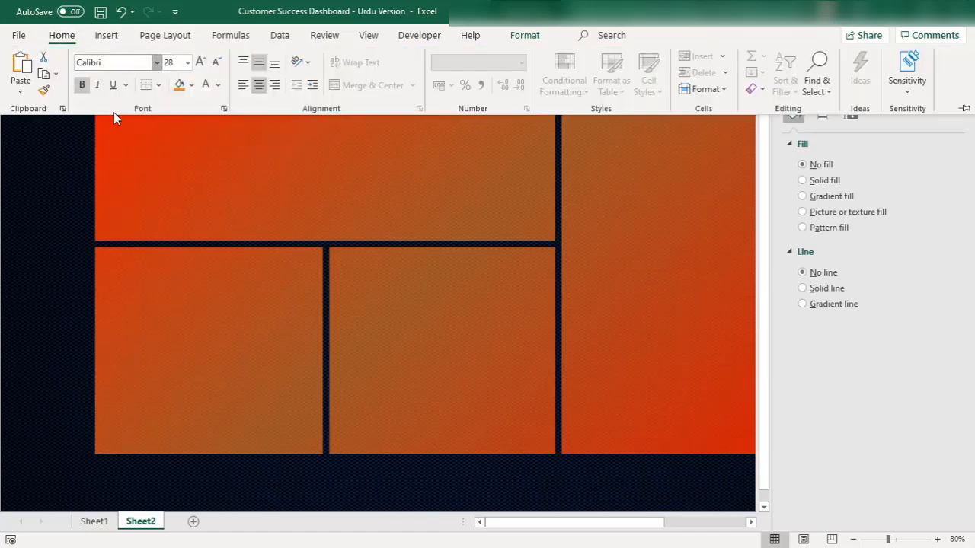
left_click(157, 62)
left_click(109, 165)
left_click(22, 164)
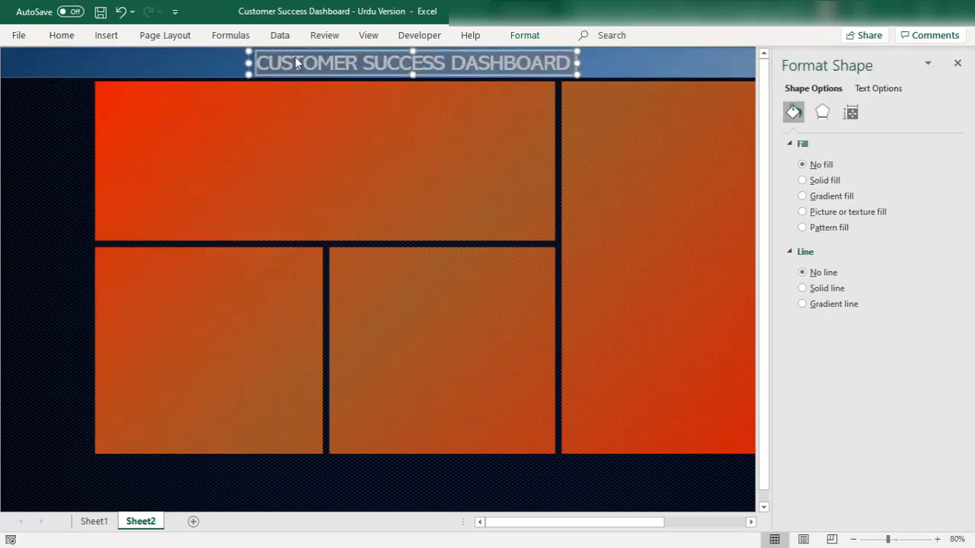
Select the title text box together with the banner rectangle and align them by their horizontal centers
left_click(612, 65)
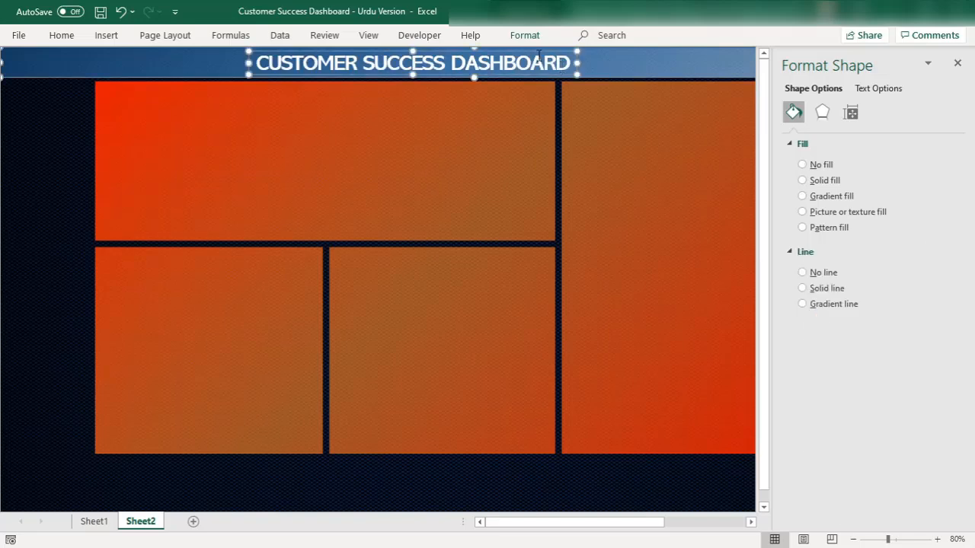
left_click(524, 36)
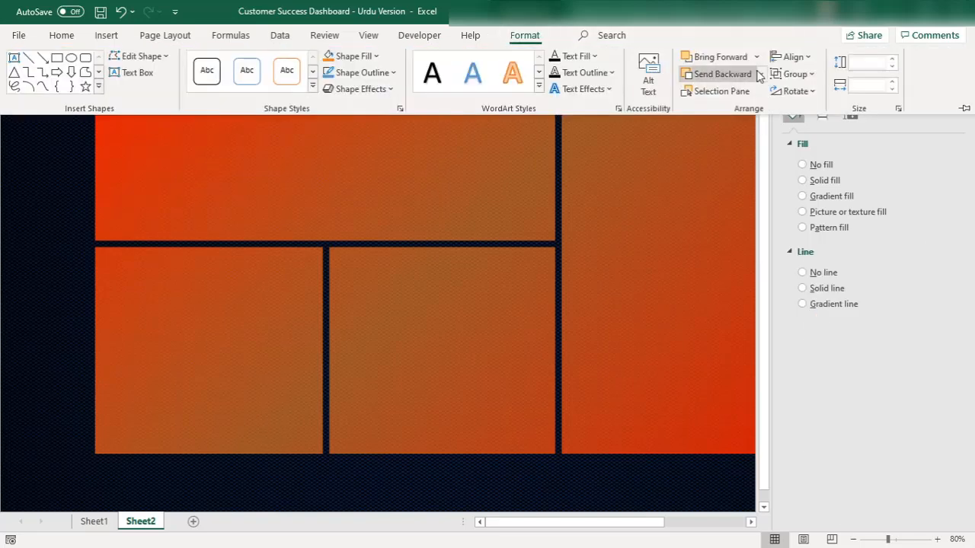
left_click(794, 58)
left_click(793, 99)
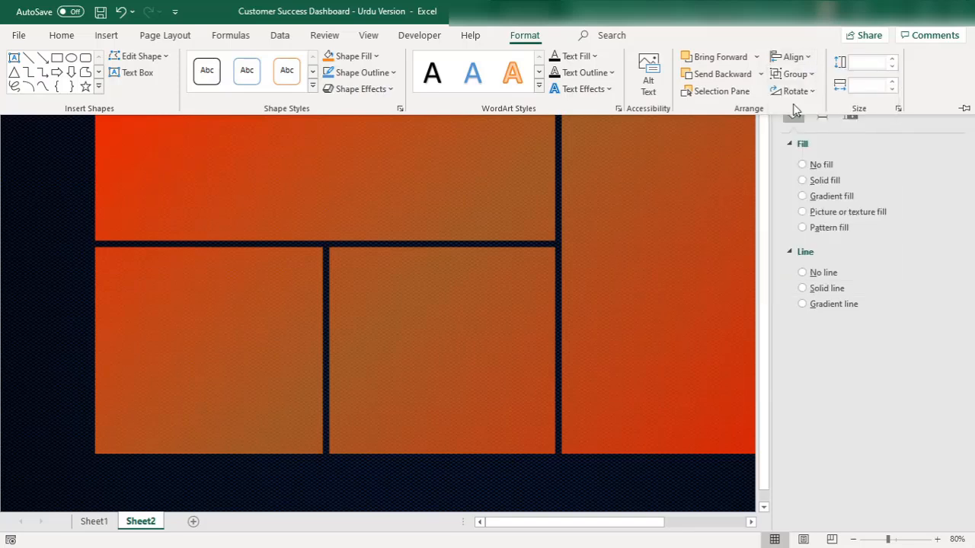
Align the title text box and the banner rectangle by their vertical middles, and close the shape formatting pane
left_click(791, 65)
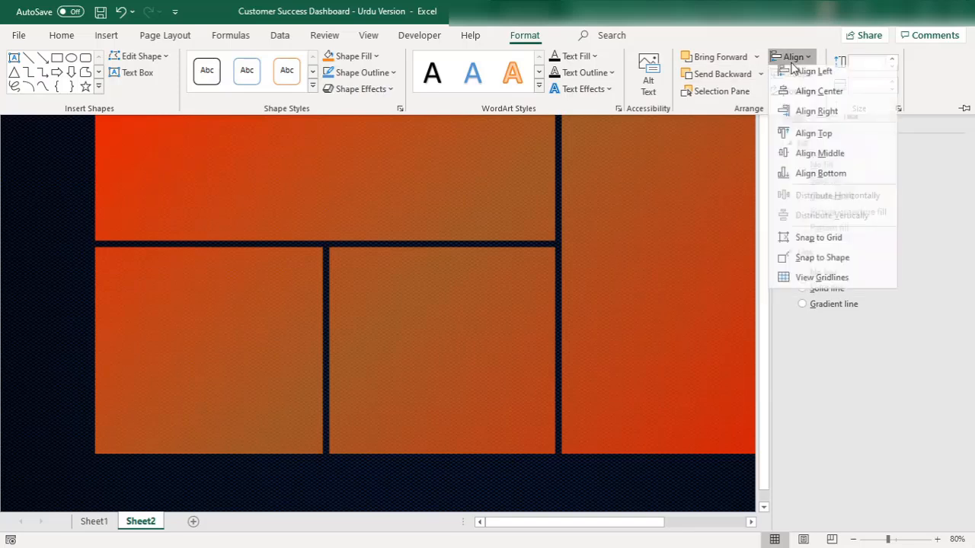
left_click(804, 159)
key("ctrl+F1")
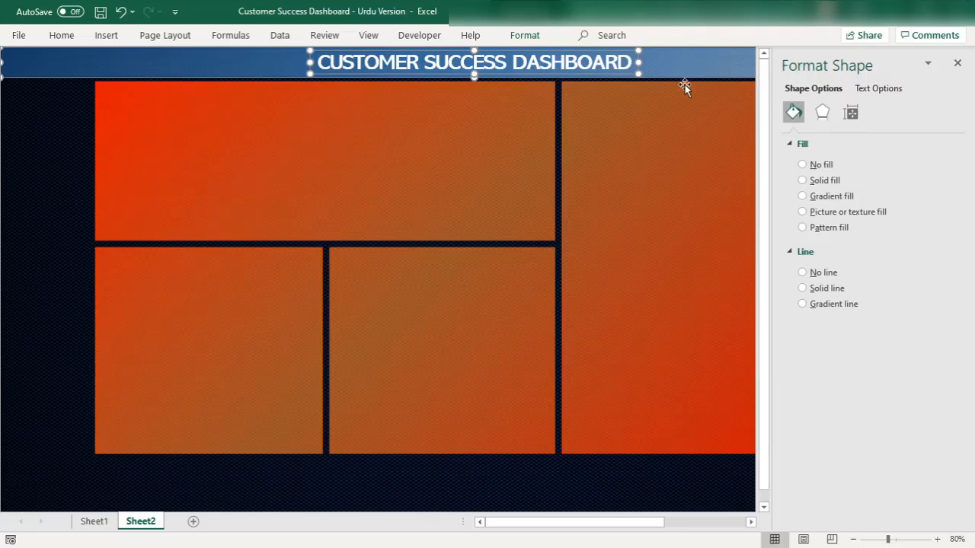
left_click(955, 65)
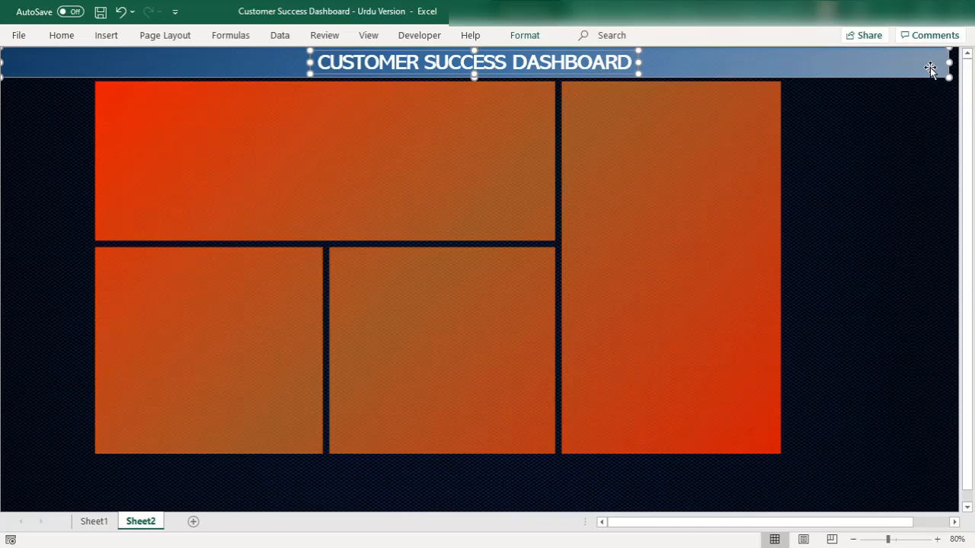
left_click(525, 35)
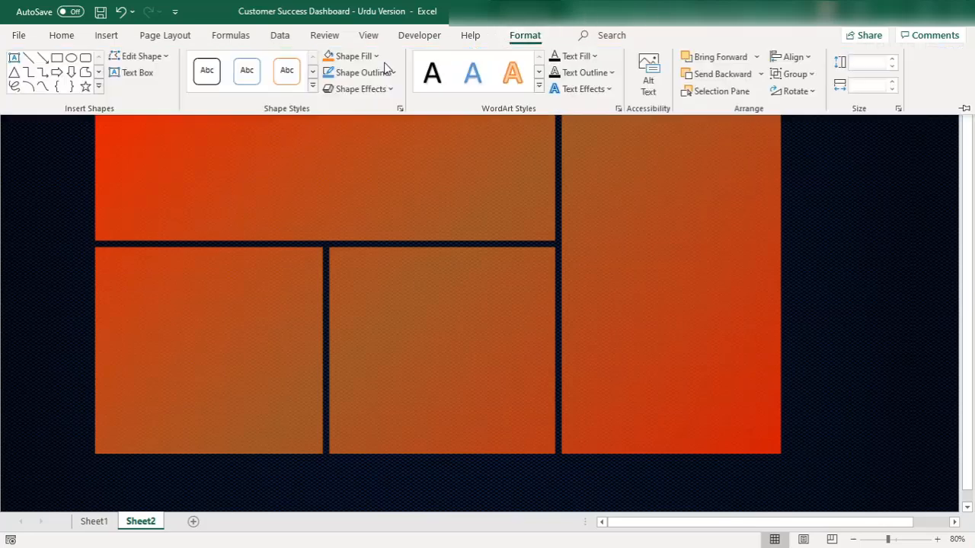
left_click(47, 168)
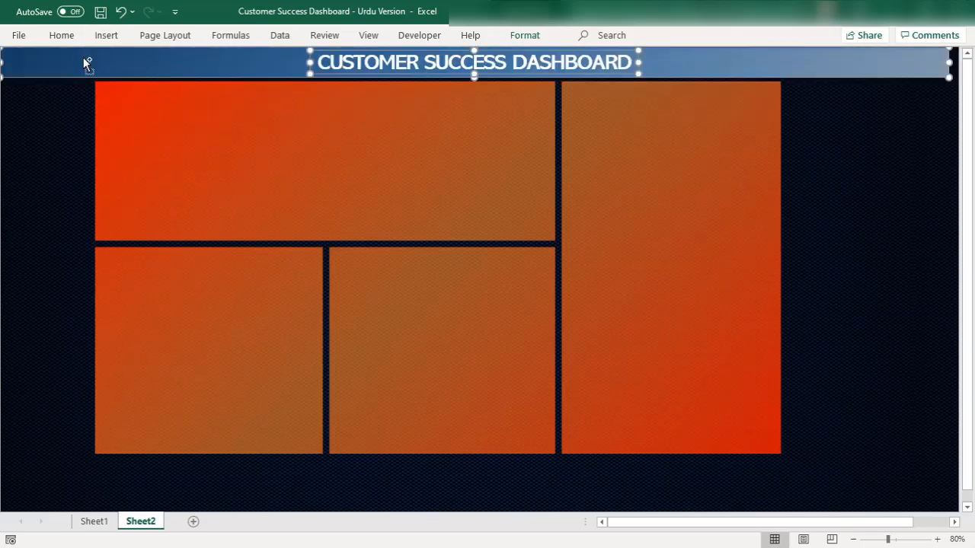
left_click_drag(87, 63, 95, 477)
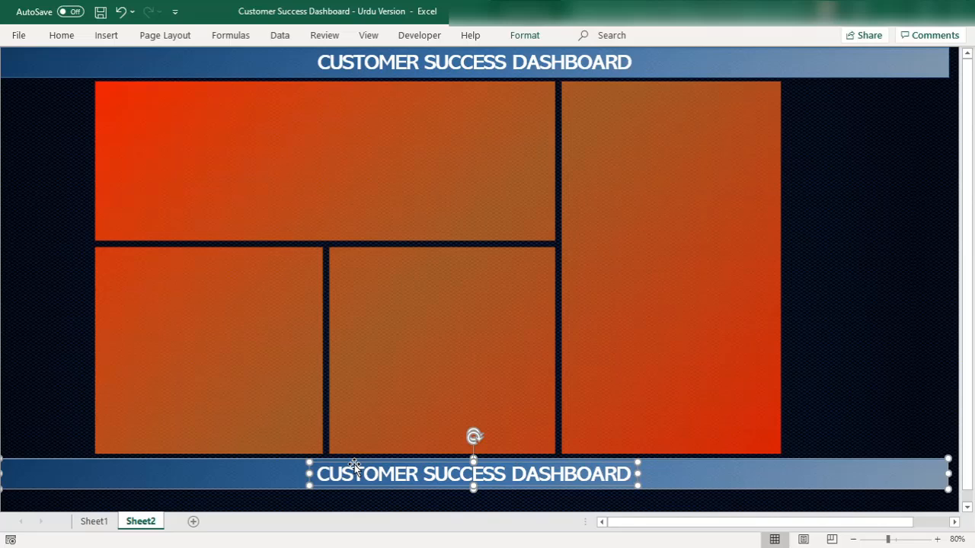
key("Delete")
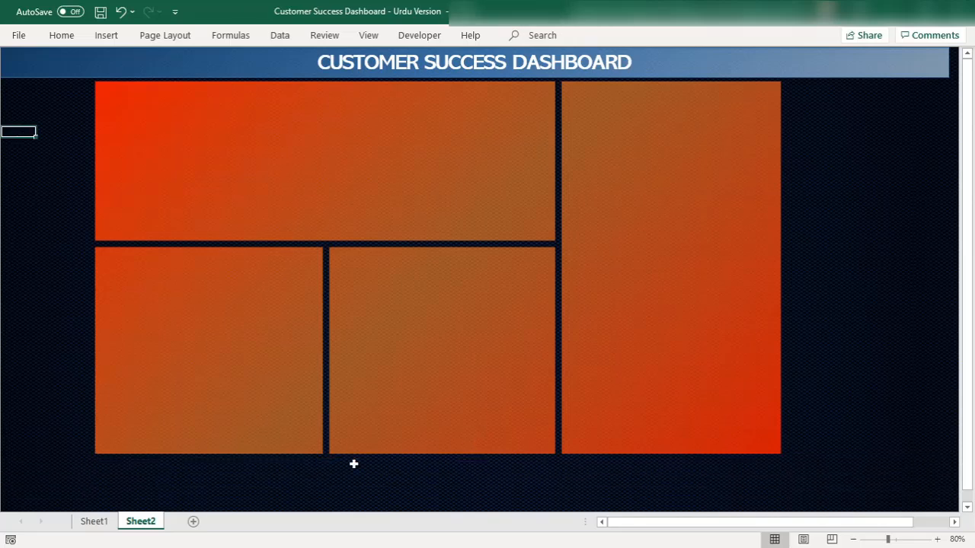
Duplicate the banner rectangle without its title directly below the orange panels, making it taller and exactly as wide as the panel block
left_click(78, 53)
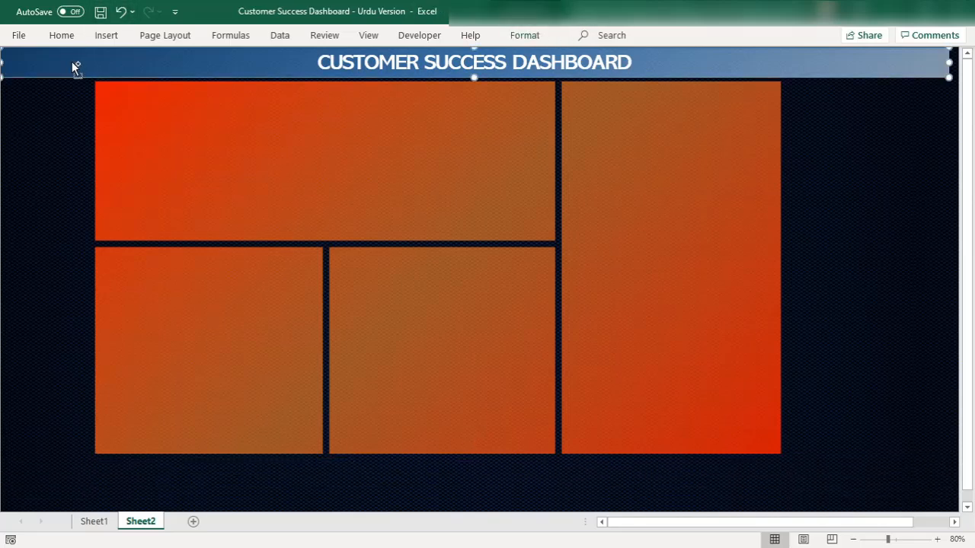
left_click_drag(73, 64, 80, 476)
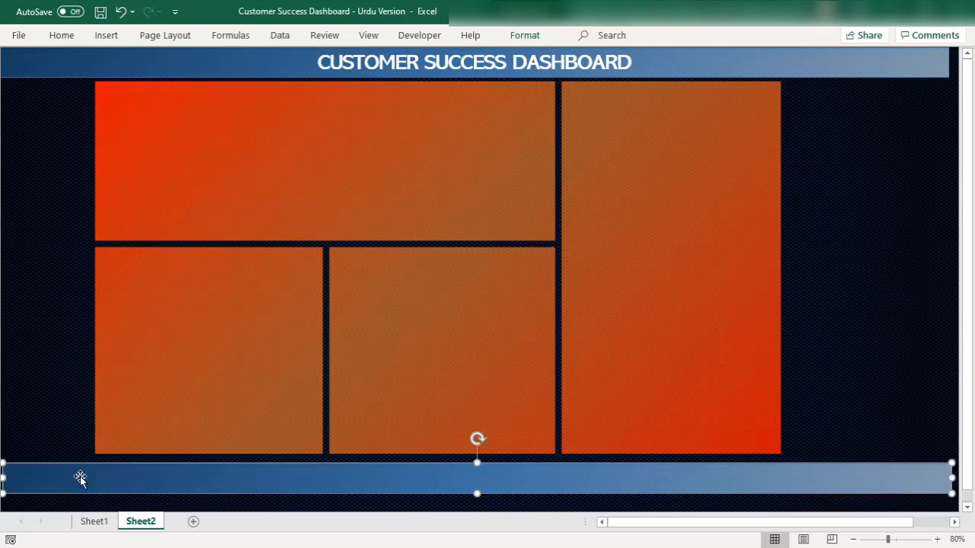
left_click_drag(3, 478, 211, 444)
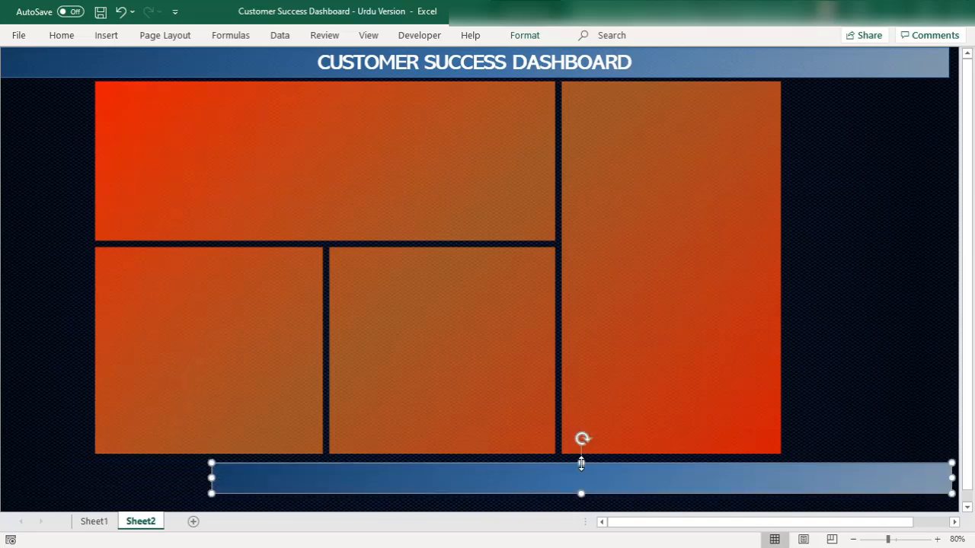
left_click_drag(581, 463, 580, 422)
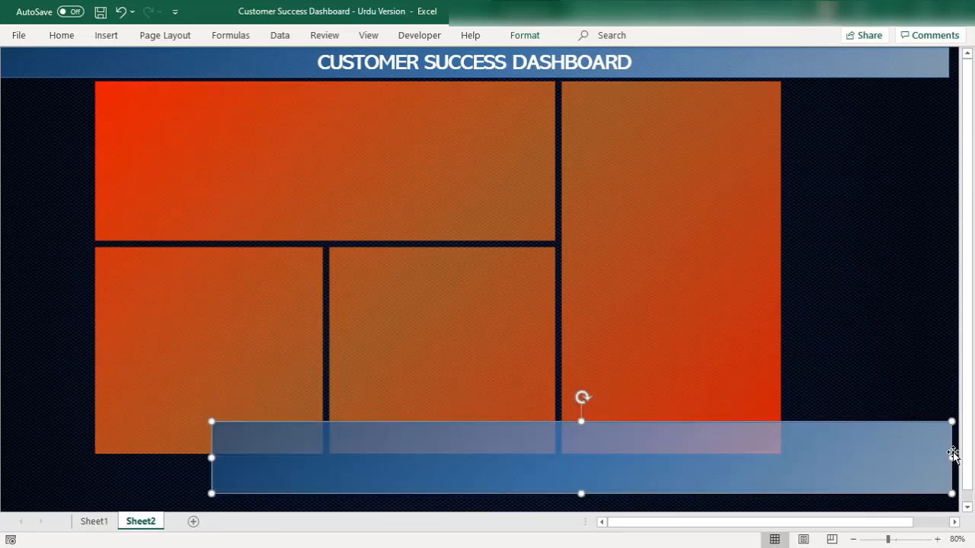
left_click_drag(949, 460, 796, 460)
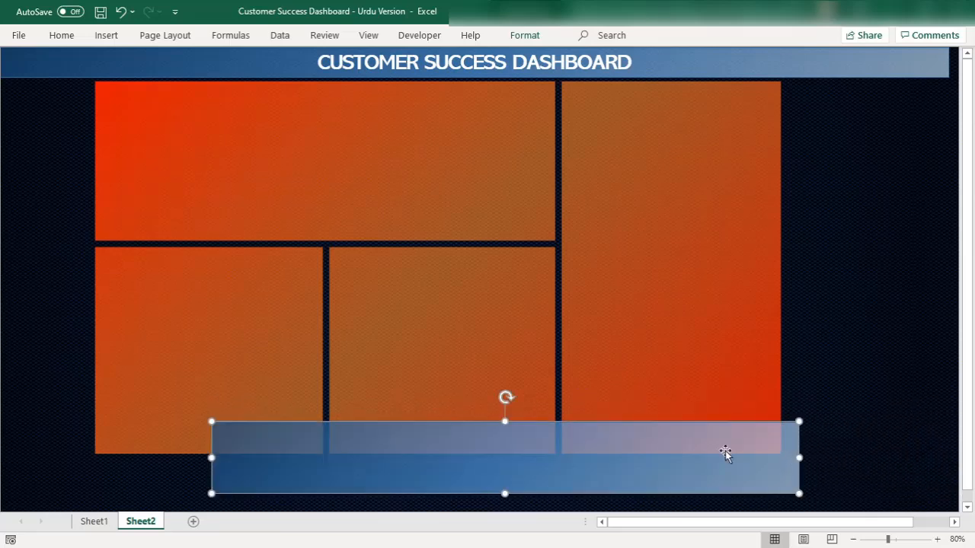
left_click_drag(495, 467, 400, 496)
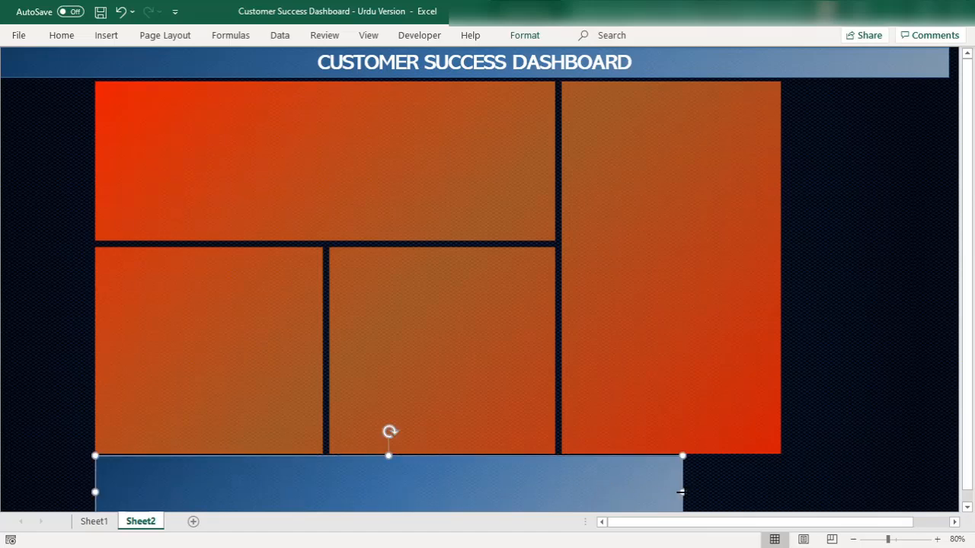
left_click_drag(681, 492, 781, 488)
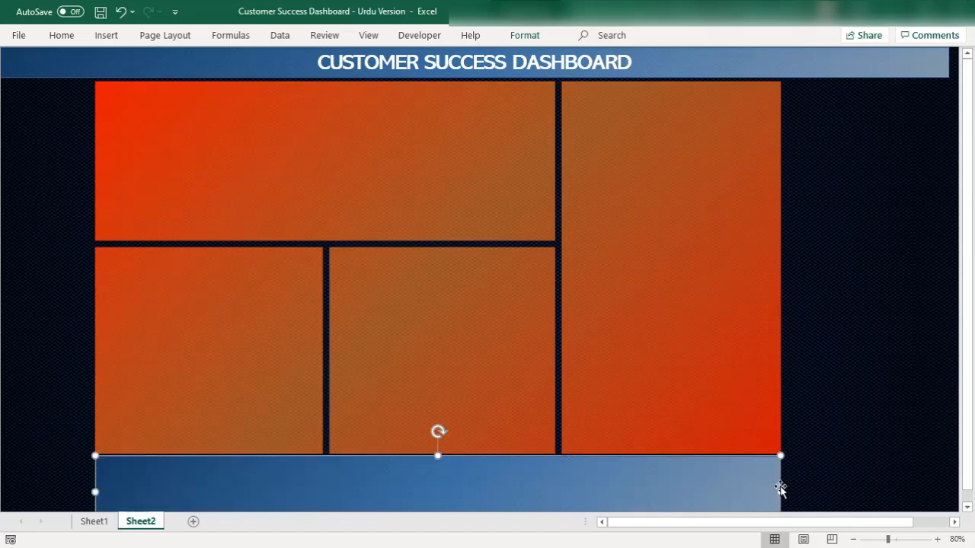
Recolor the first and middle gradient stops of the bar below the panels to the near-black theme shade with 15% brightness
right_click(401, 469)
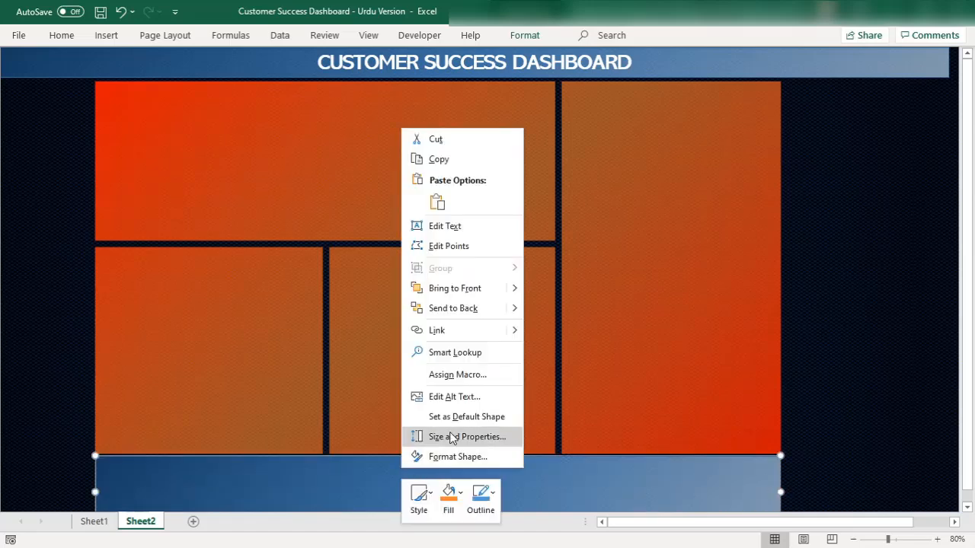
left_click(483, 456)
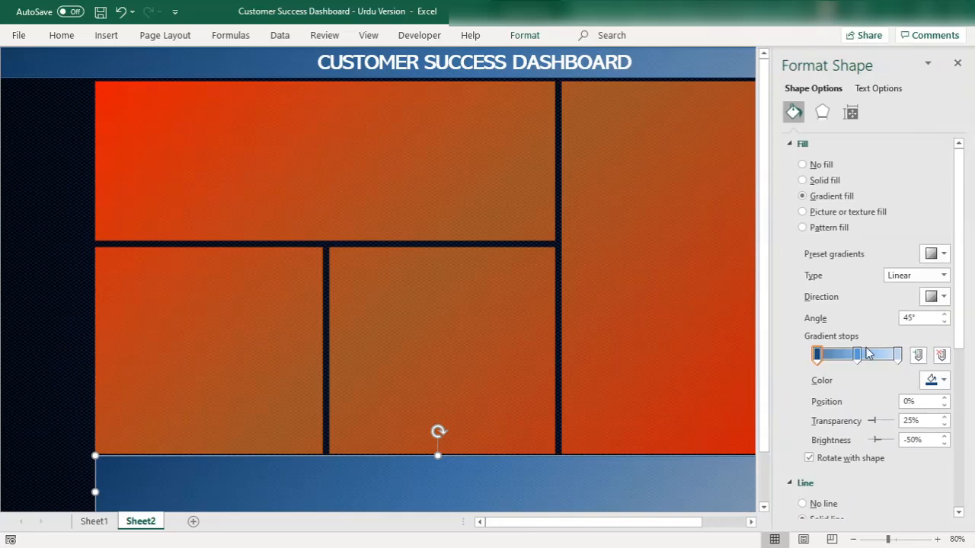
left_click(933, 380)
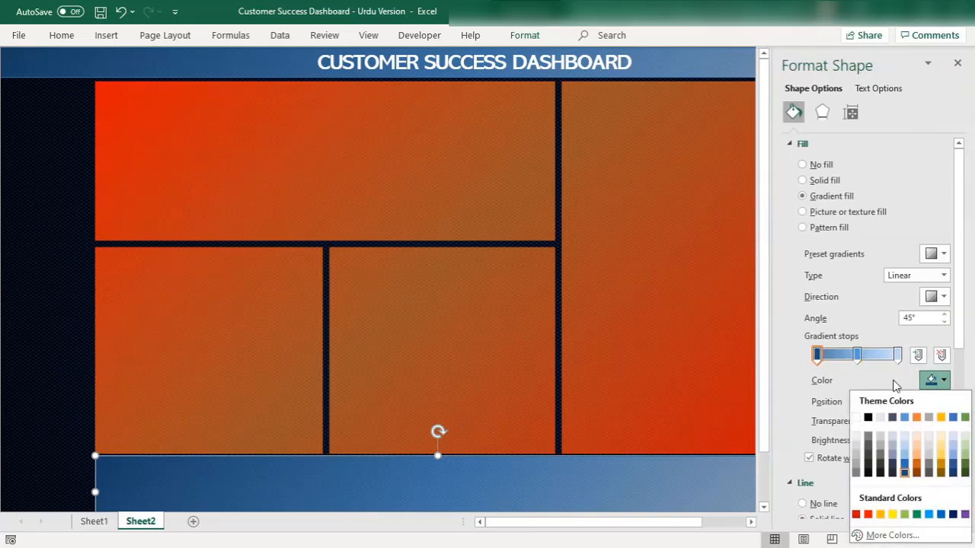
left_click(868, 471)
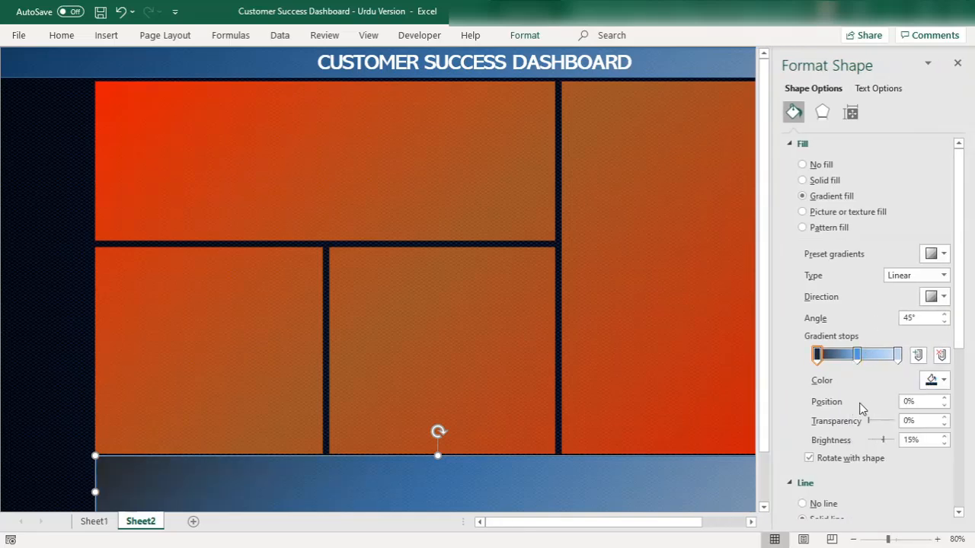
left_click(857, 354)
left_click(933, 380)
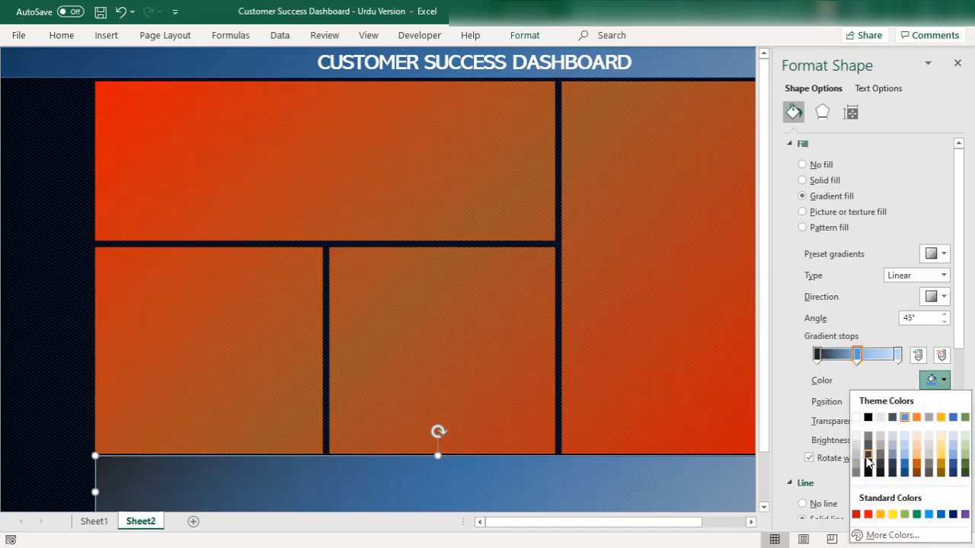
left_click(868, 455)
left_click(938, 380)
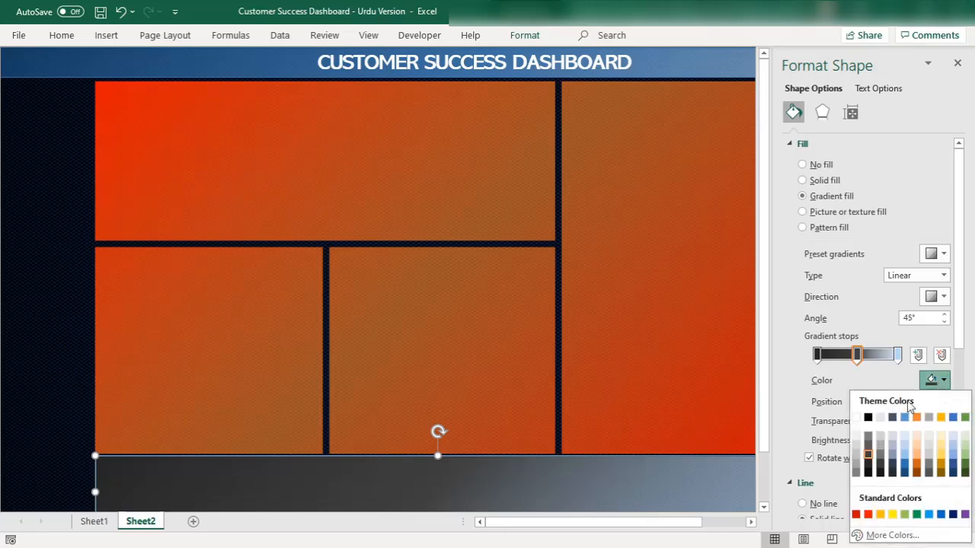
left_click(866, 470)
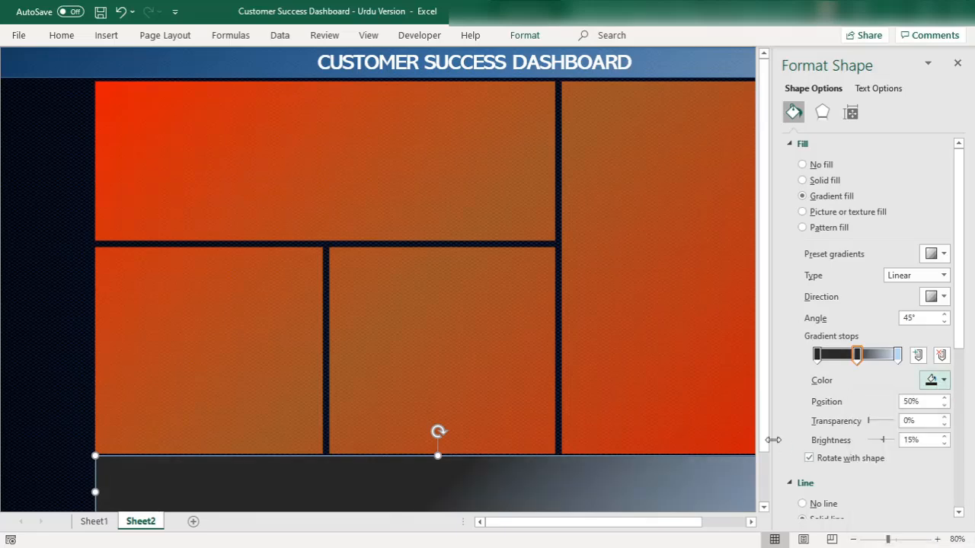
Recolor the last gradient stop of the lower bar to the grey theme shade of black with 50% brightness
left_click(898, 354)
left_click(938, 385)
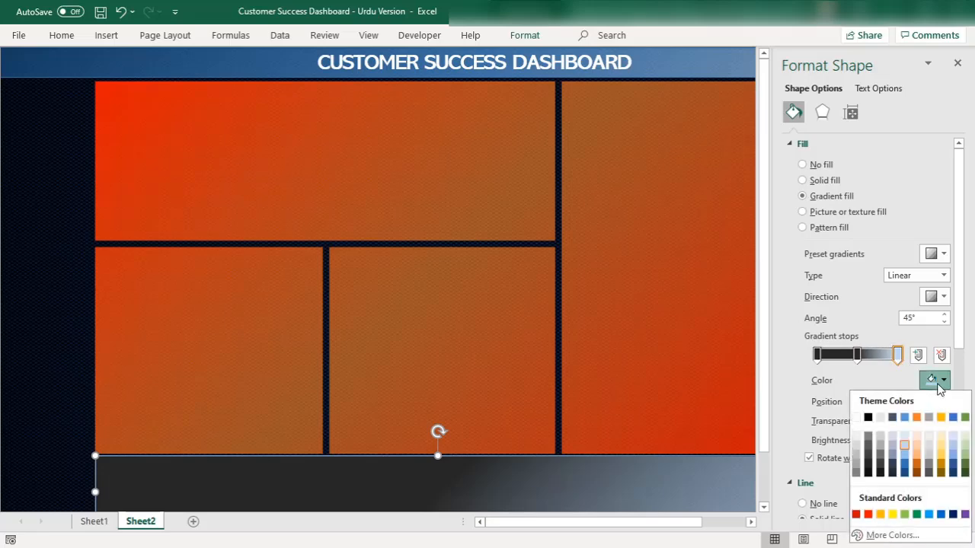
left_click(866, 445)
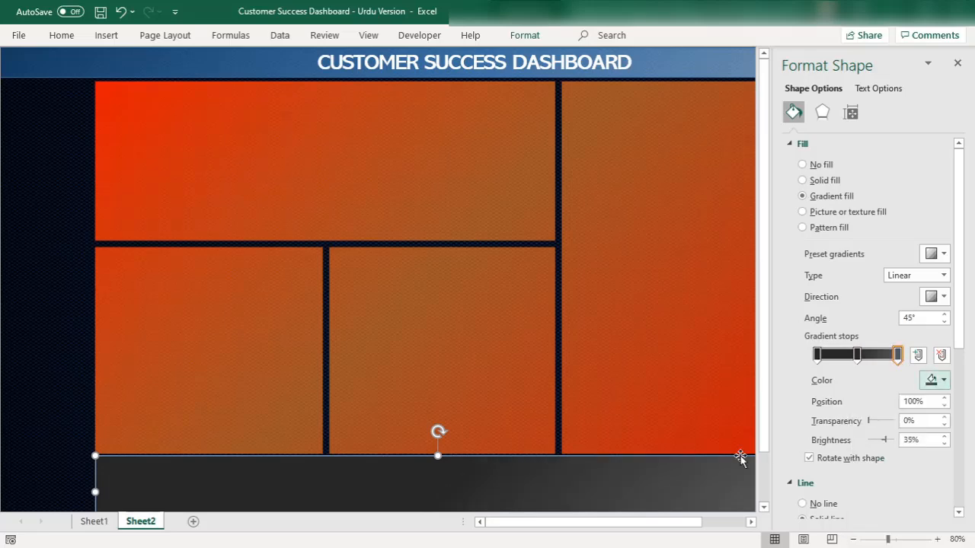
left_click(857, 354)
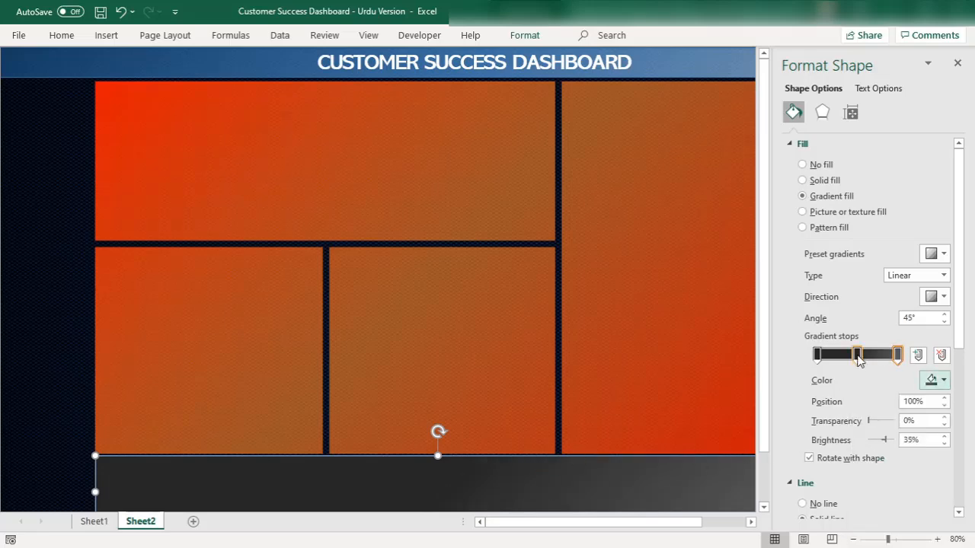
left_click(938, 380)
left_click(869, 446)
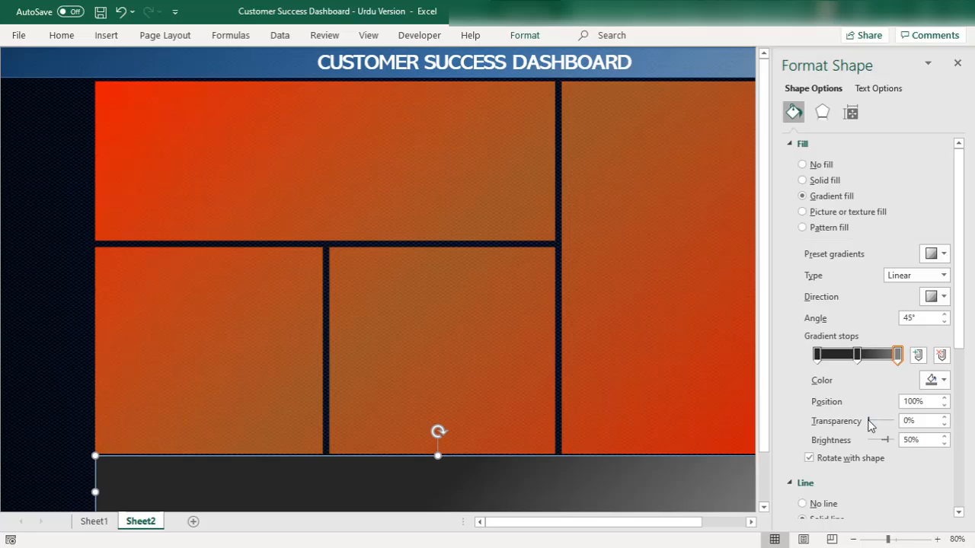
Set the lower bar's gradient stop transparency to 42% for the last, about 77% for the middle and 26% for the first stop
left_click_drag(871, 425, 879, 424)
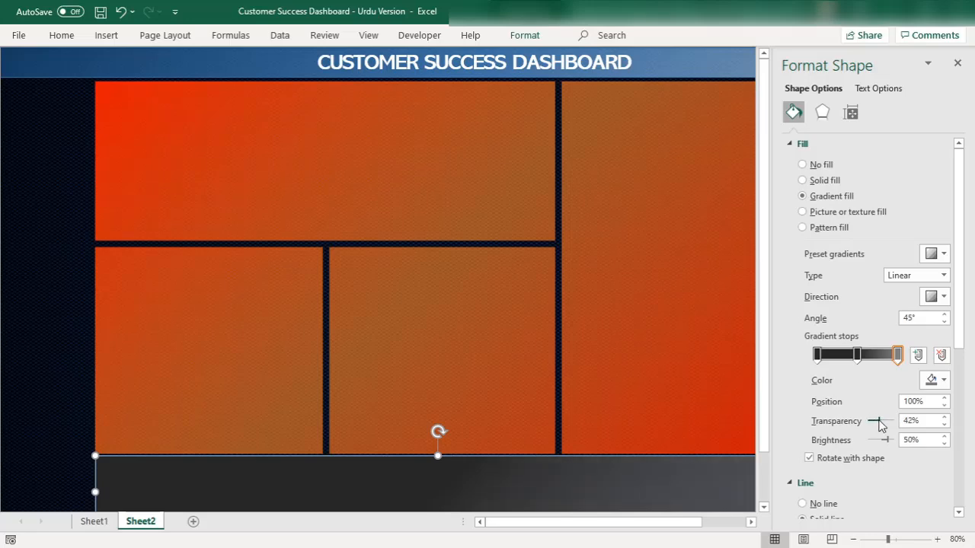
left_click(858, 355)
left_click_drag(869, 421, 891, 423)
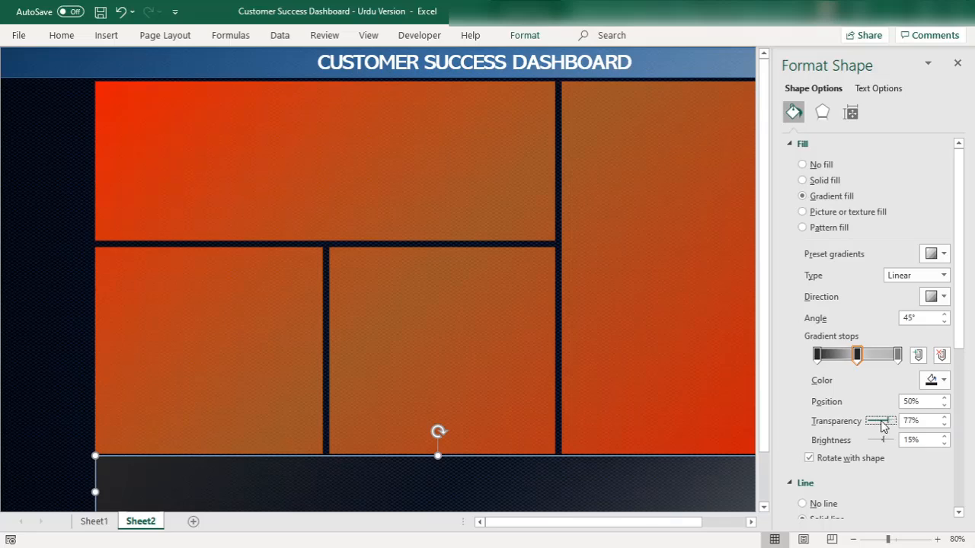
left_click(819, 355)
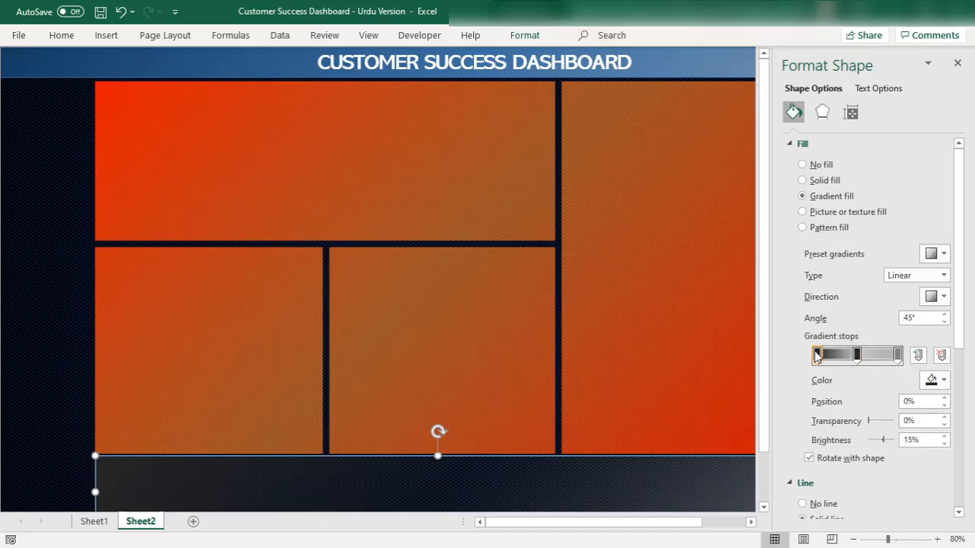
left_click(877, 421)
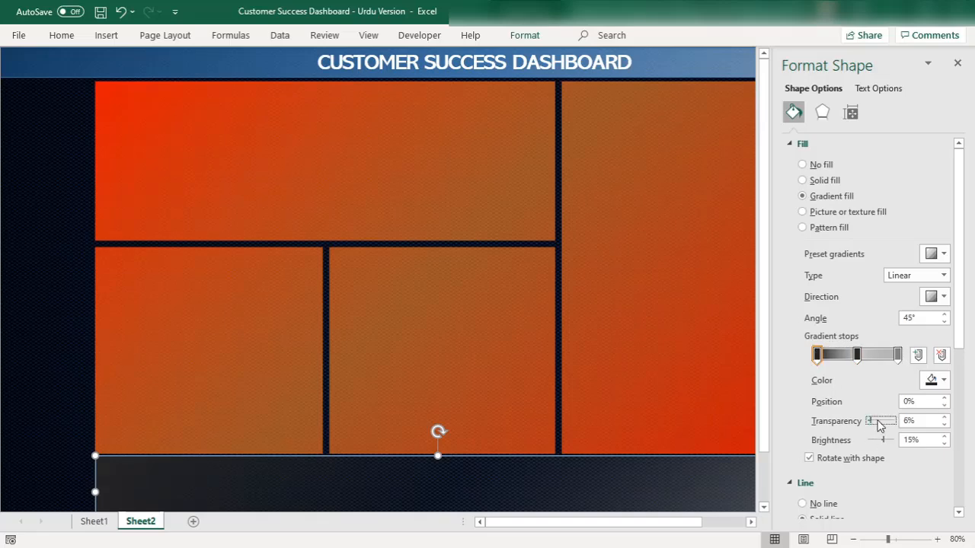
left_click_drag(871, 424, 876, 421)
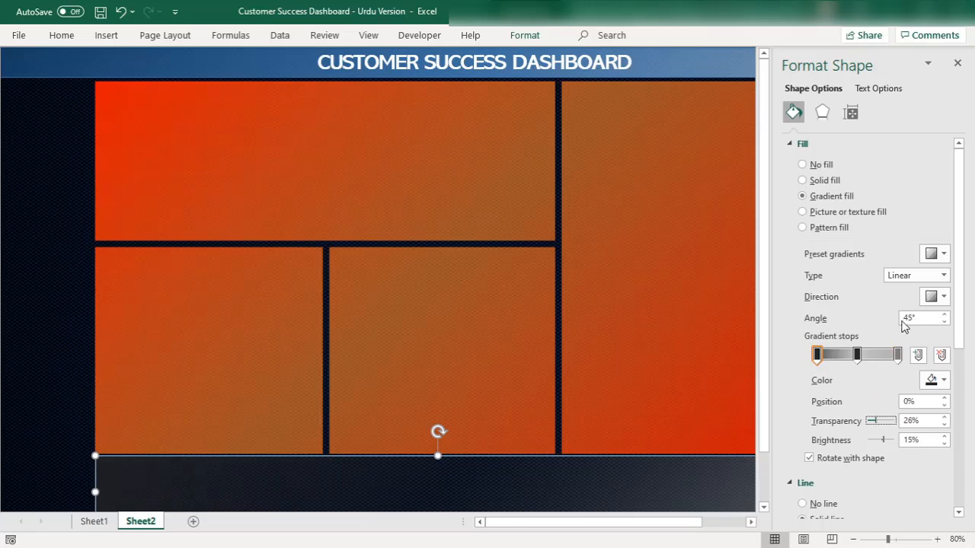
Remove the outline from the dark bar below the panels, deselect it and close the shape formatting pane
left_click(48, 328)
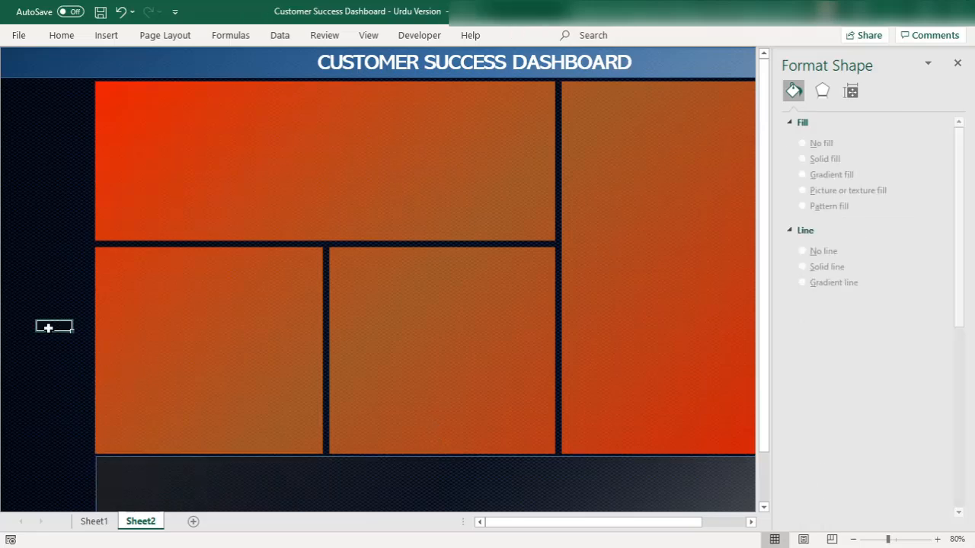
left_click(188, 494)
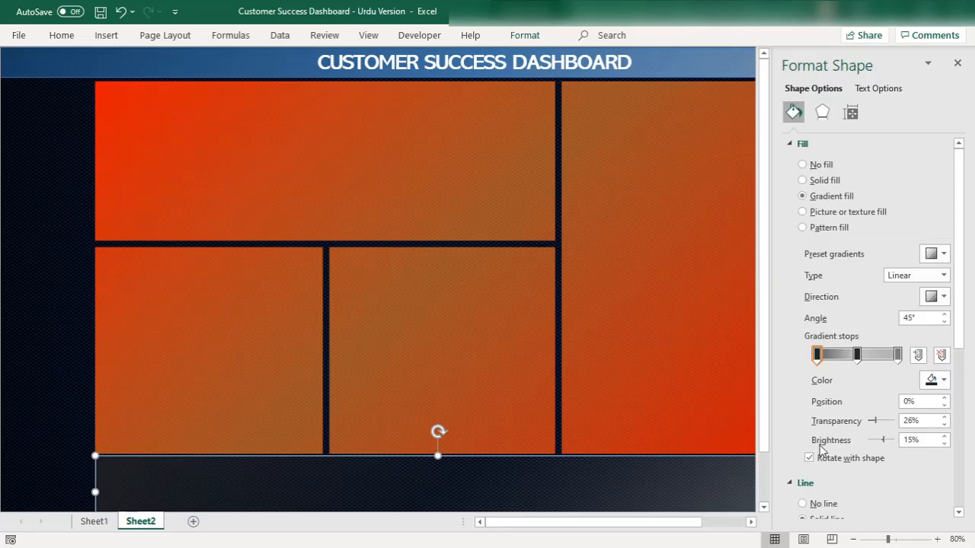
left_click(802, 504)
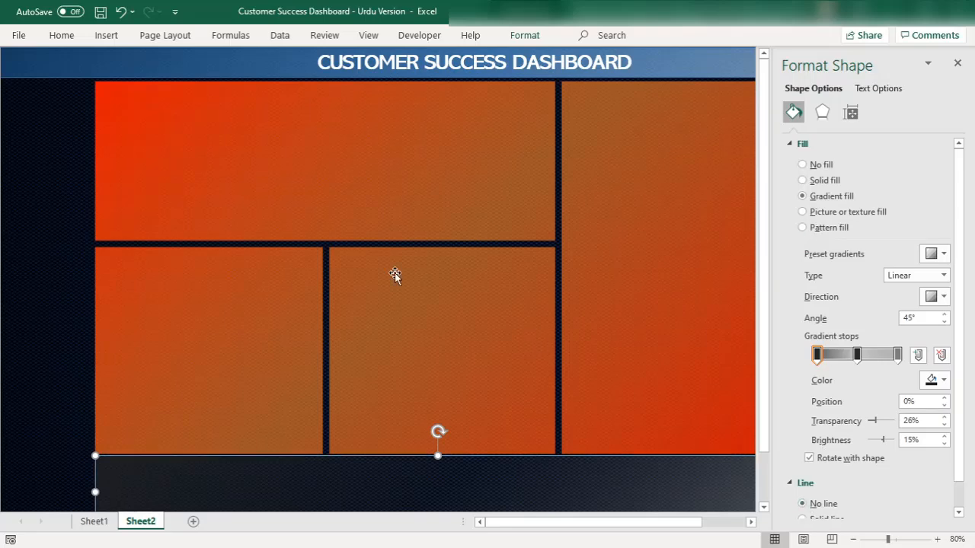
left_click(30, 243)
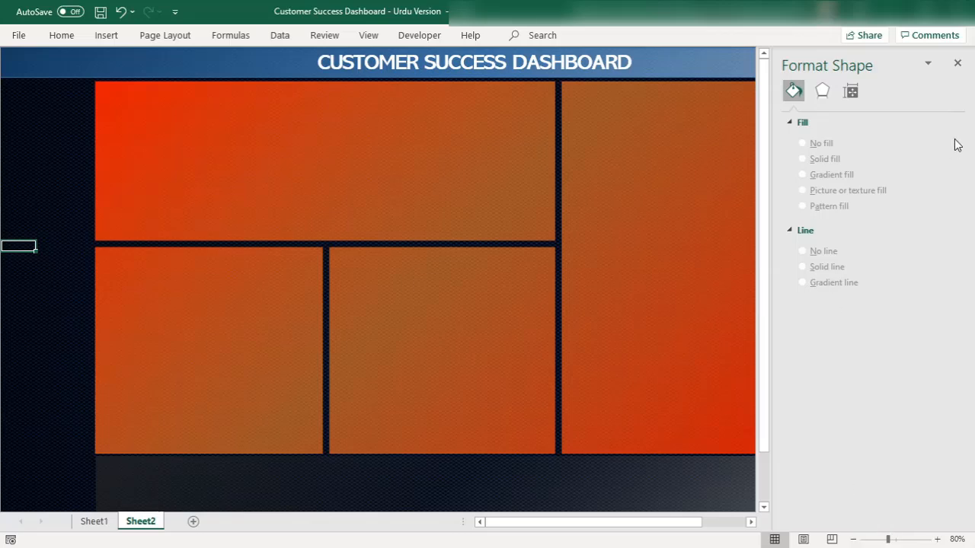
left_click(957, 63)
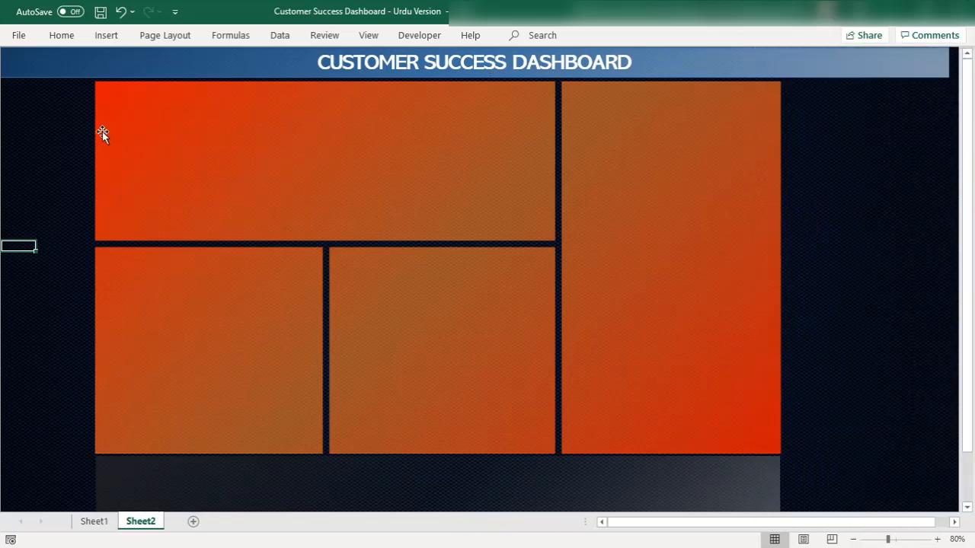
Set the sheet zoom to 77% to fit the whole dashboard layout, including the dark lower bar, and leave the title banner deselected
left_click(39, 199)
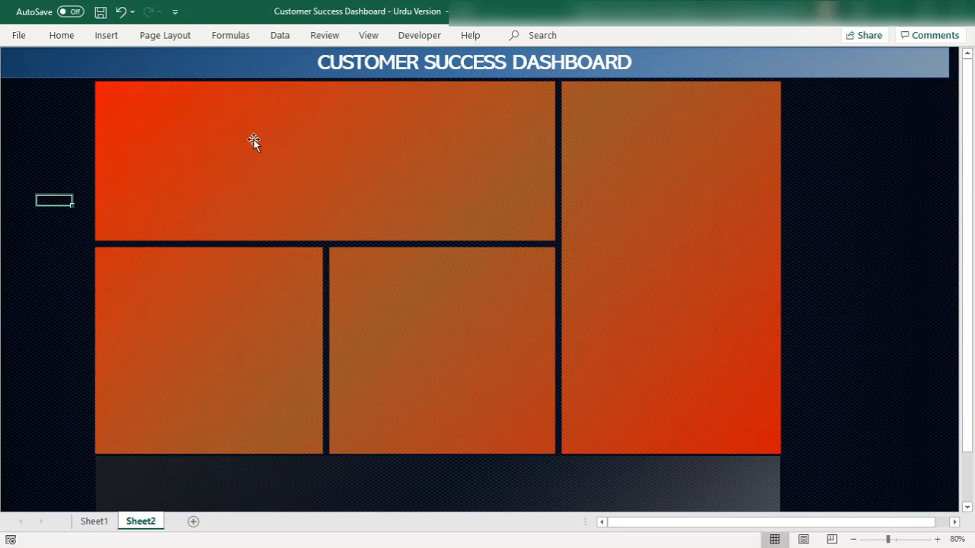
left_click(853, 539)
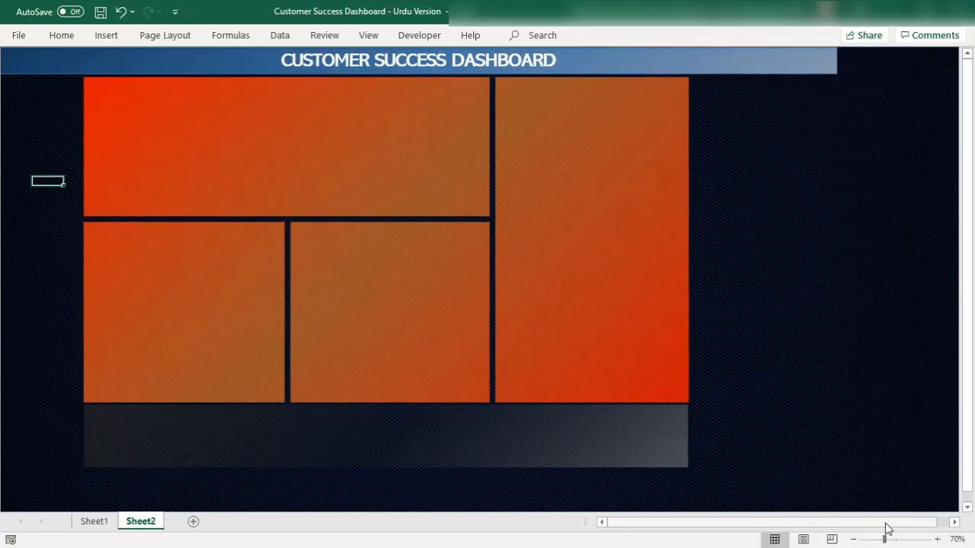
left_click(892, 539)
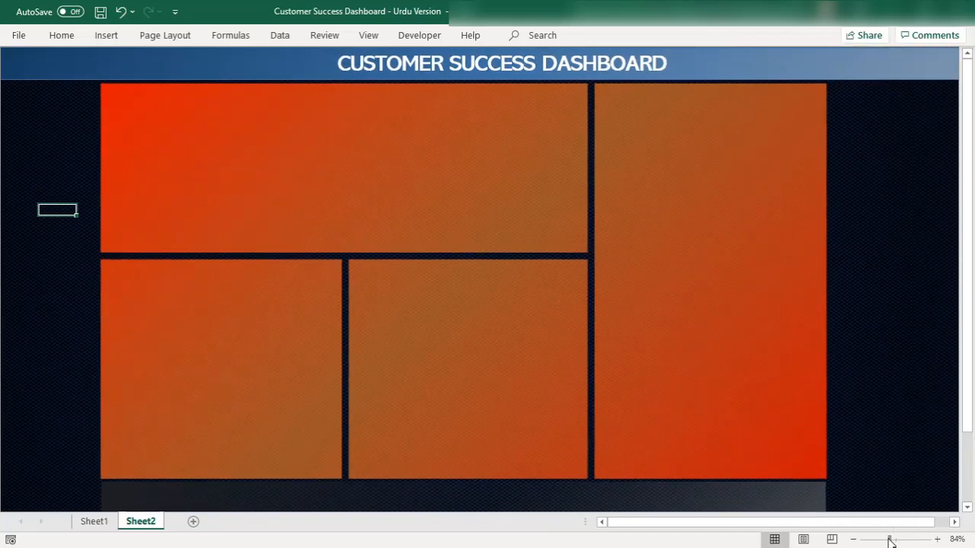
left_click(888, 539)
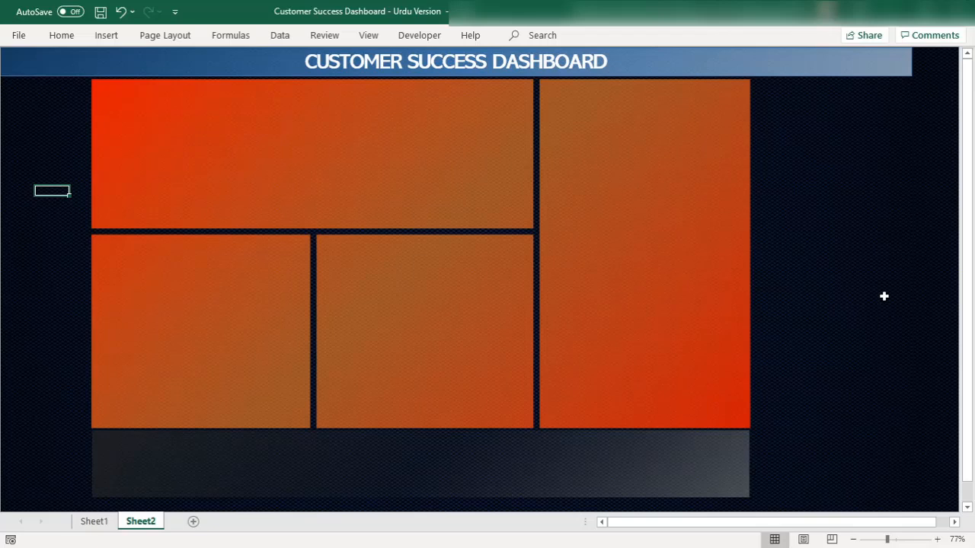
left_click(903, 65)
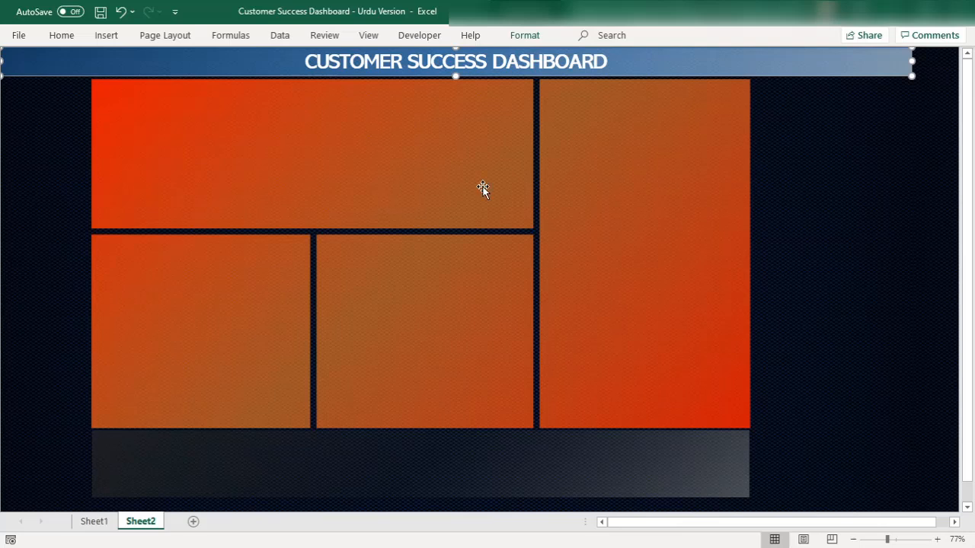
left_click(792, 189)
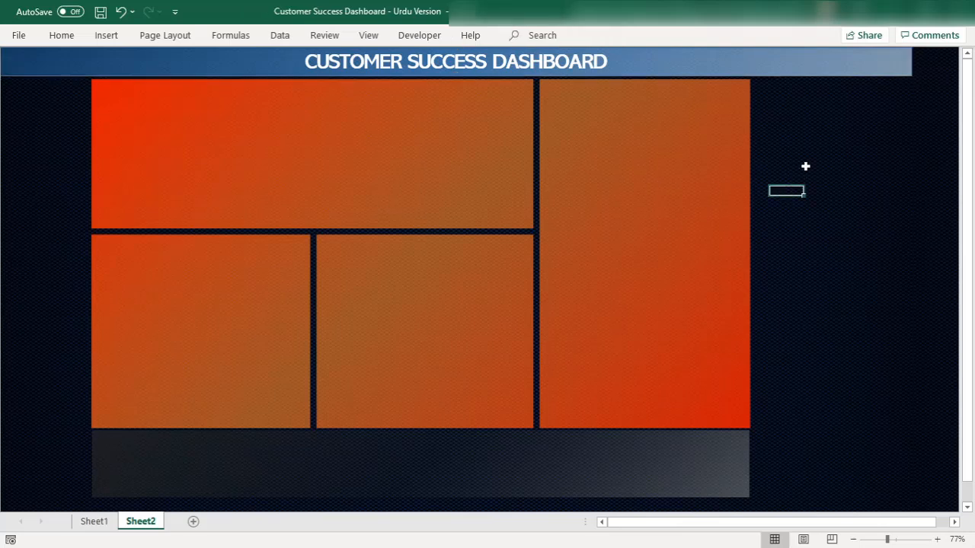